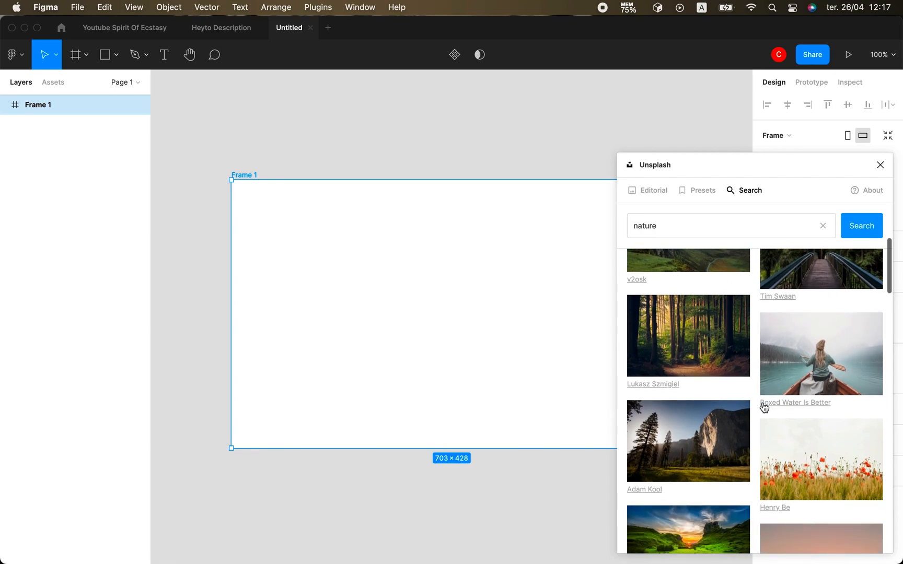
Scroll the Unsplash 'nature' results to the forest path photo, then close the plugin.
scroll(751, 444, up, 1)
scroll(751, 447, down, 10)
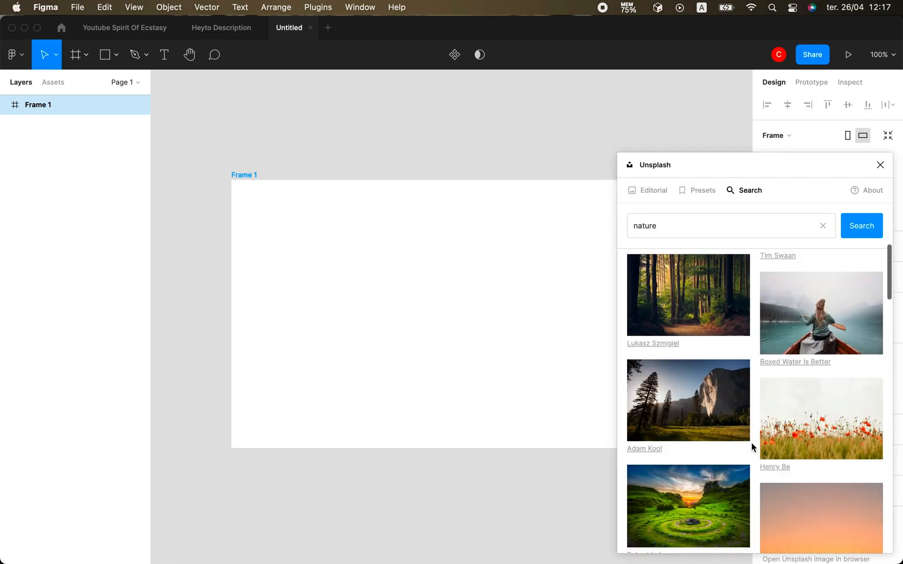
scroll(751, 448, down, 15)
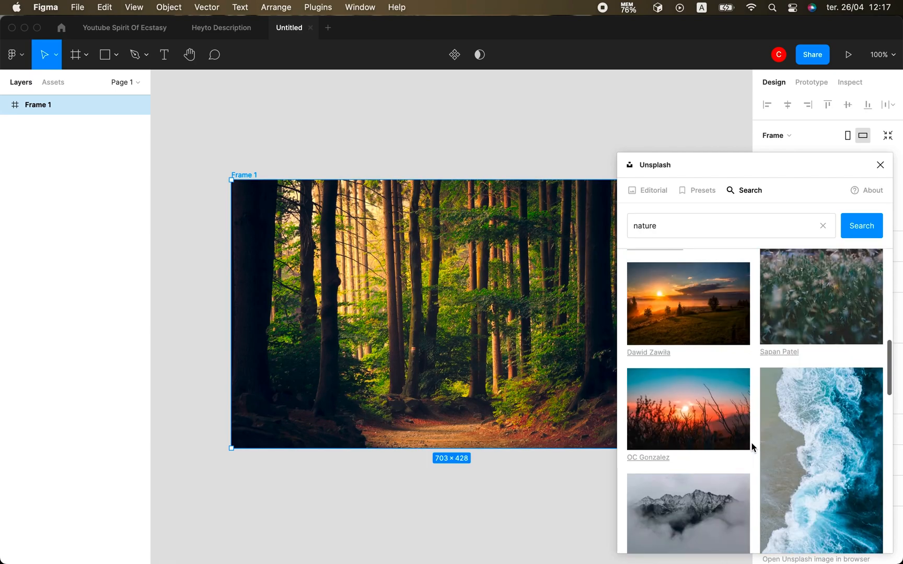
scroll(751, 447, down, 15)
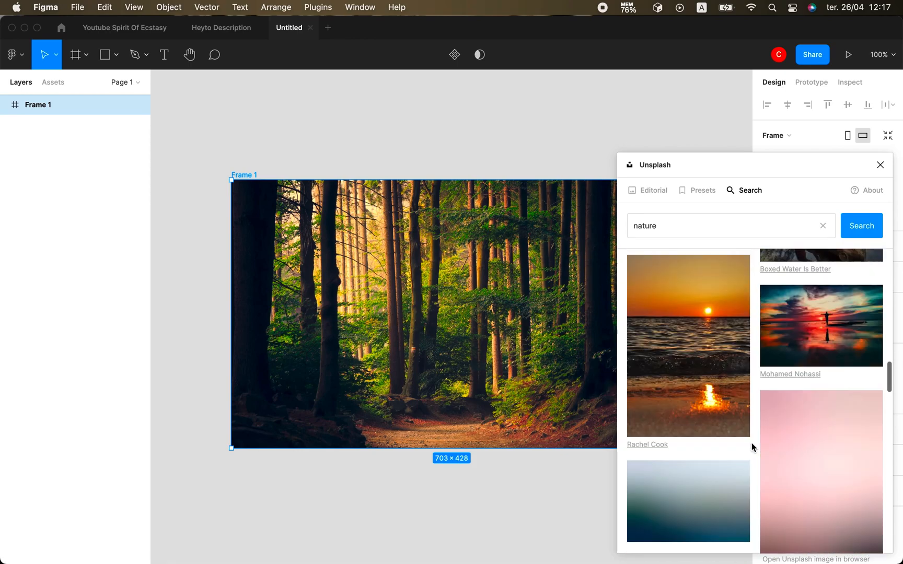
scroll(751, 447, down, 15)
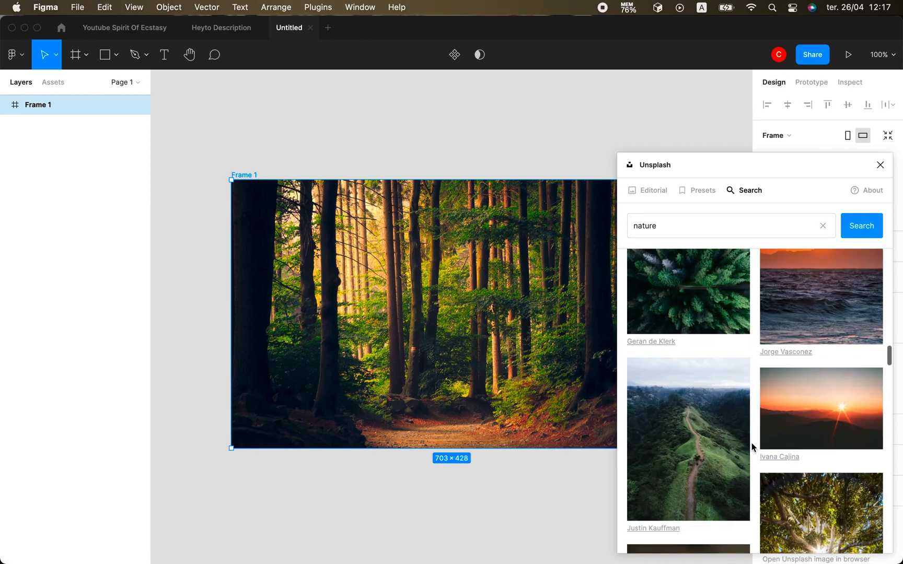
scroll(751, 447, down, 15)
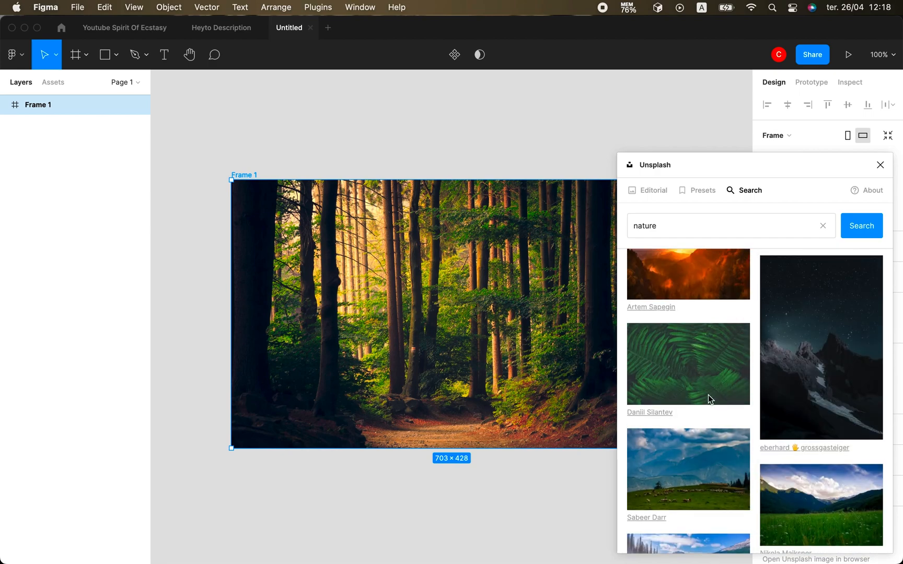
click(880, 165)
click(113, 55)
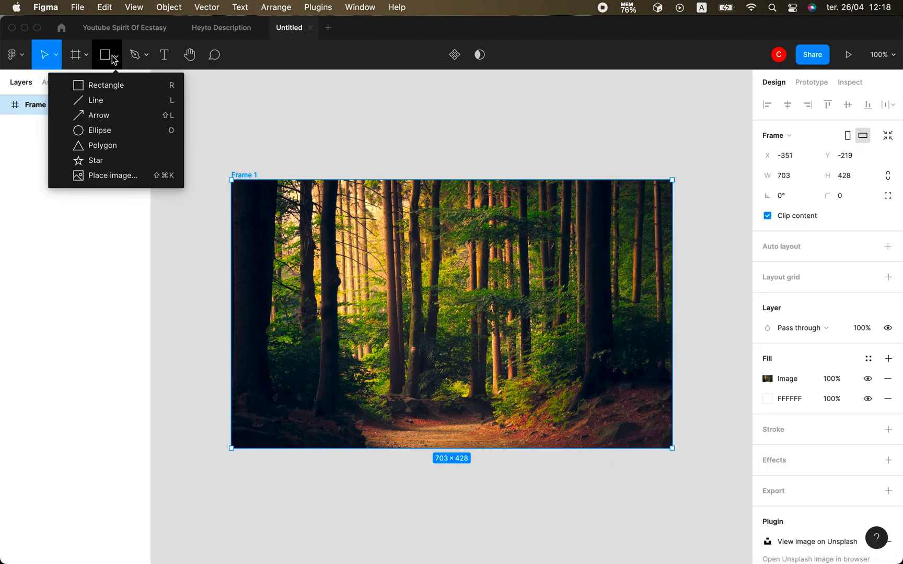
Draw a 385×222 rectangle over the forest photo with corner radius 10.
click(127, 89)
drag(338, 242, 578, 382)
click(837, 176)
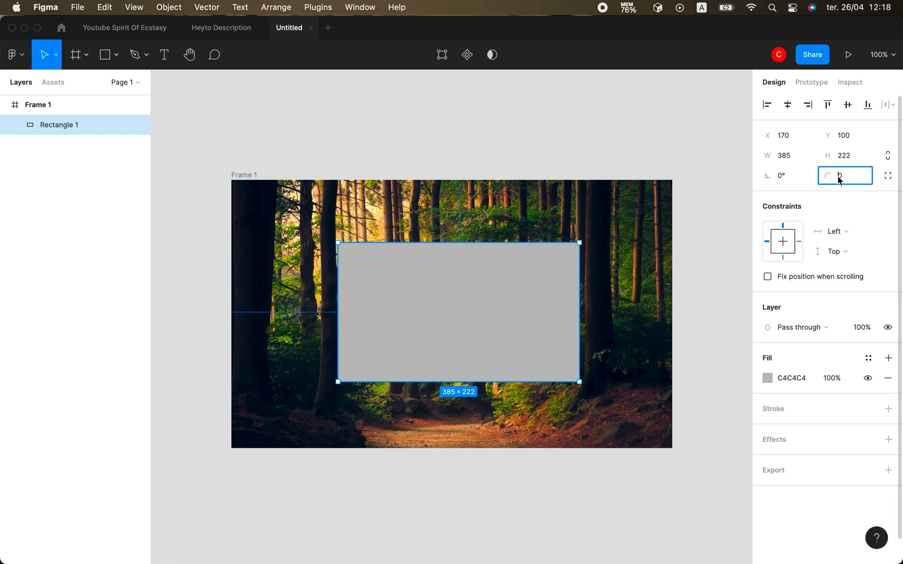
text(10)
key(Return)
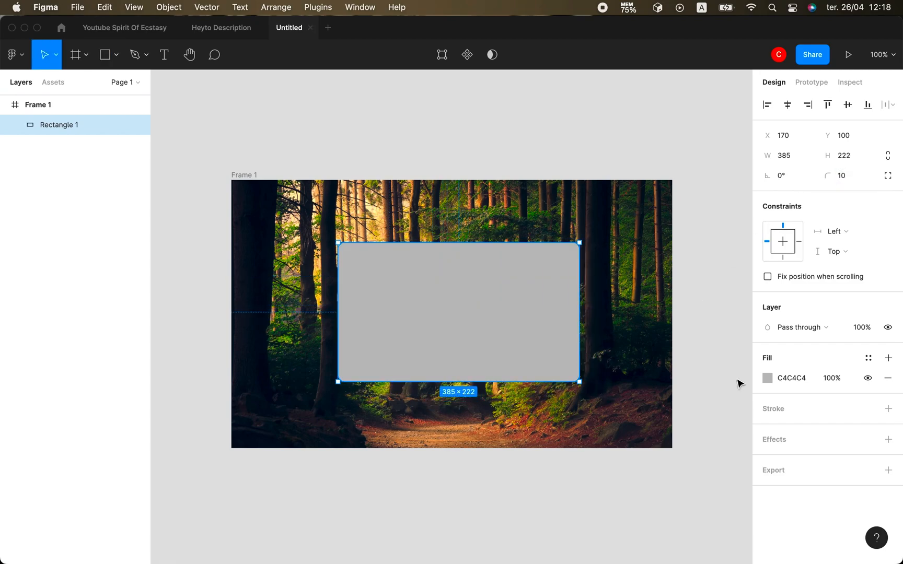
Give the rectangle a white FFFFFF fill at 33% opacity.
click(768, 378)
drag(602, 284, 602, 250)
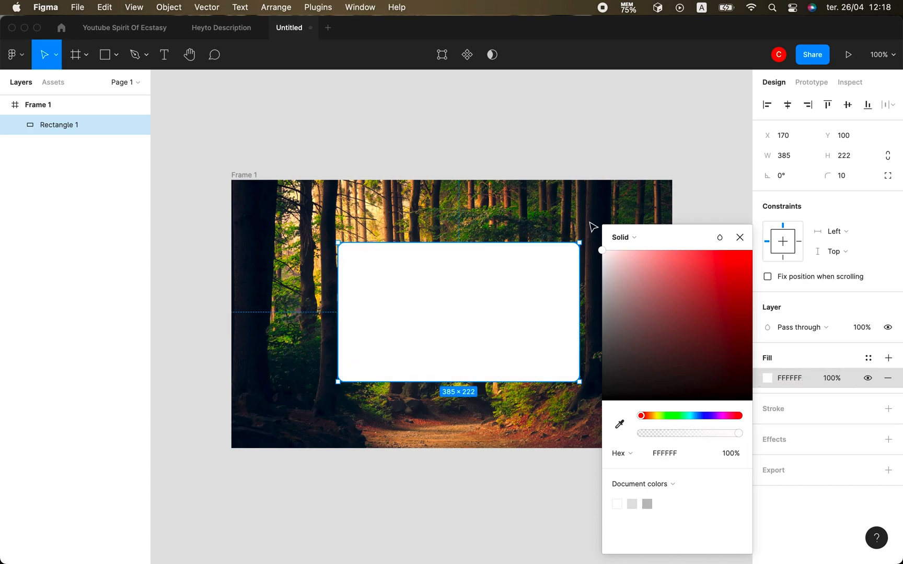
click(830, 378)
click(762, 376)
drag(736, 432, 674, 433)
click(779, 441)
Add a background blur effect of 14 to the rectangle.
click(777, 440)
click(794, 460)
click(818, 490)
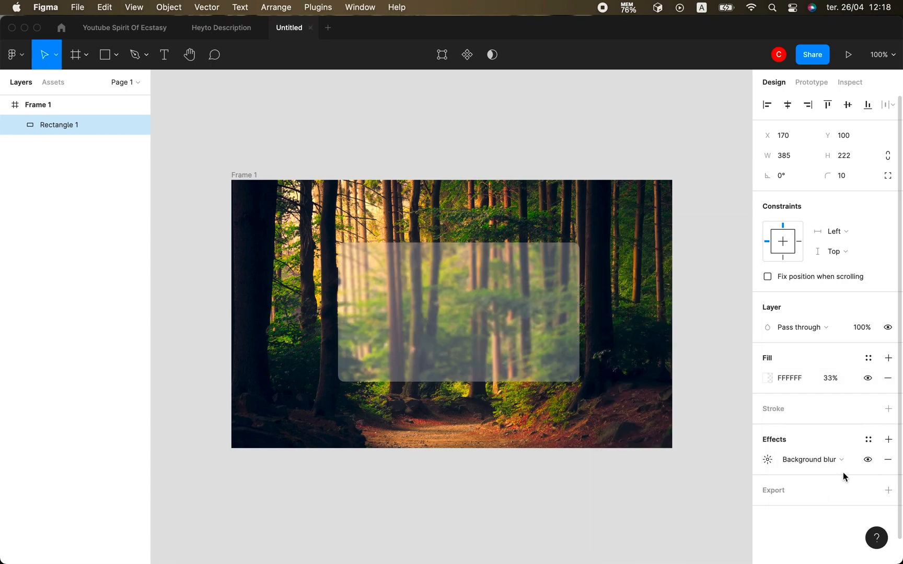
click(767, 460)
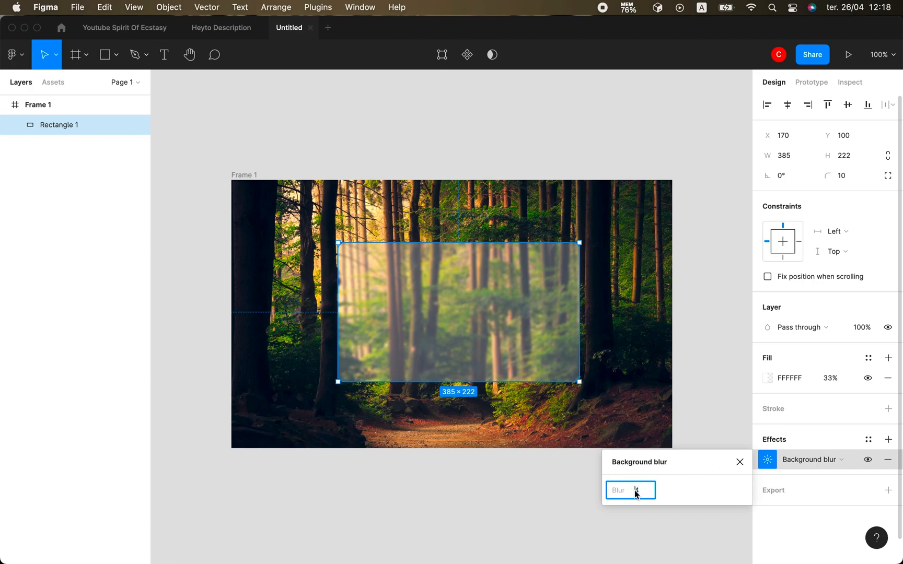
text(14)
key(Return)
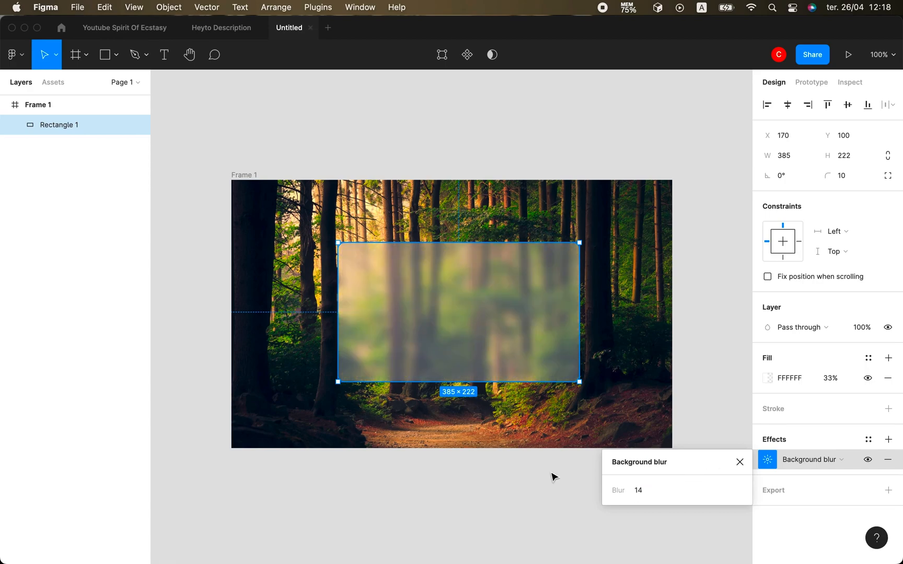
click(785, 422)
Add a light-grey CECDCD border to the glass rectangle.
click(778, 411)
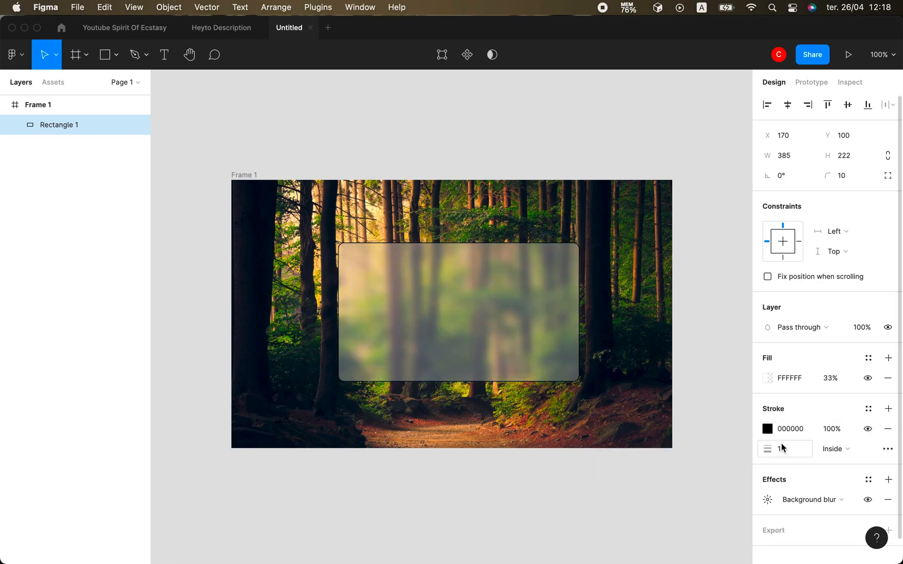
click(768, 429)
mouse_move(628, 288)
mouse_down()
mouse_move(603, 252)
mouse_move(606, 278)
mouse_up()
key(Escape)
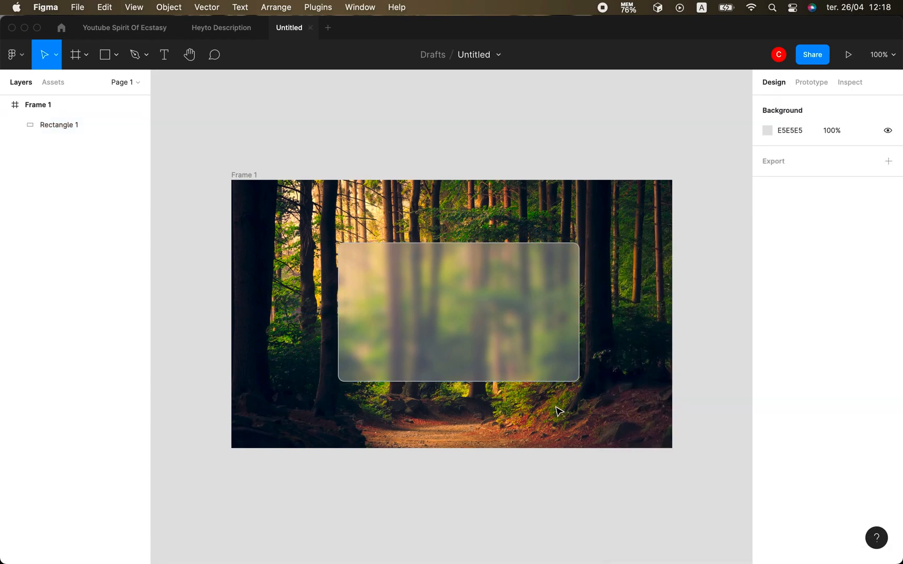
click(532, 313)
scroll(532, 312, up, 3)
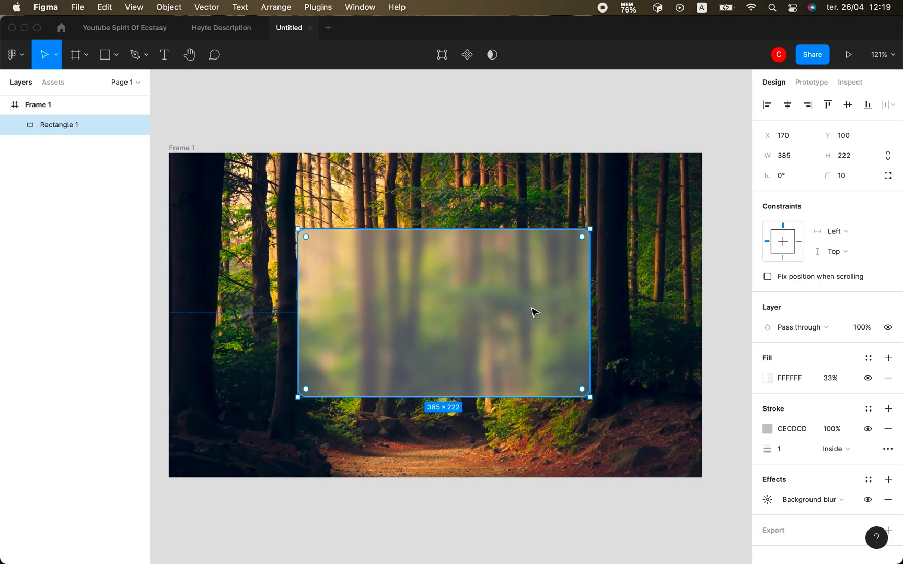
click(617, 480)
click(492, 347)
scroll(823, 485, down, 2)
Add a drop shadow to the glass rectangle.
click(888, 454)
click(766, 474)
click(710, 473)
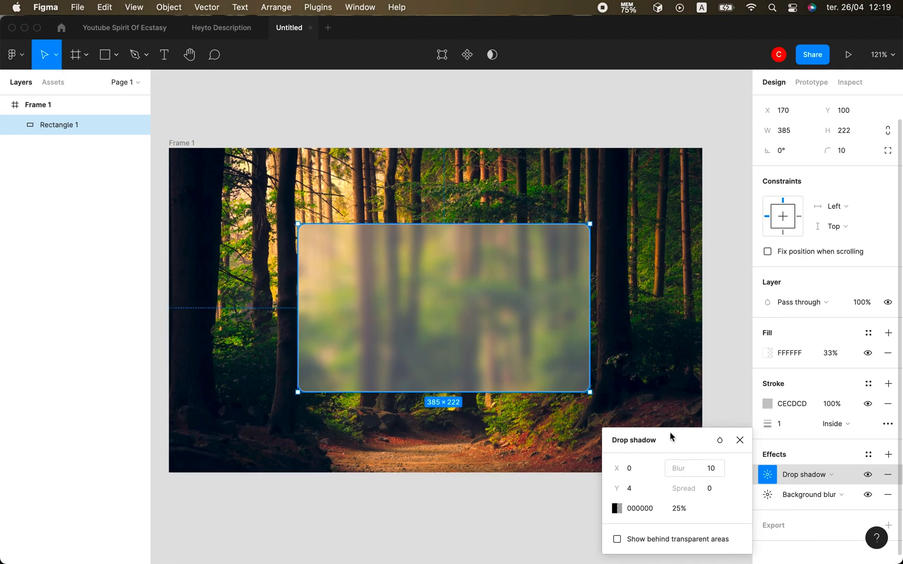
click(641, 357)
click(492, 363)
scroll(617, 431, down, 2)
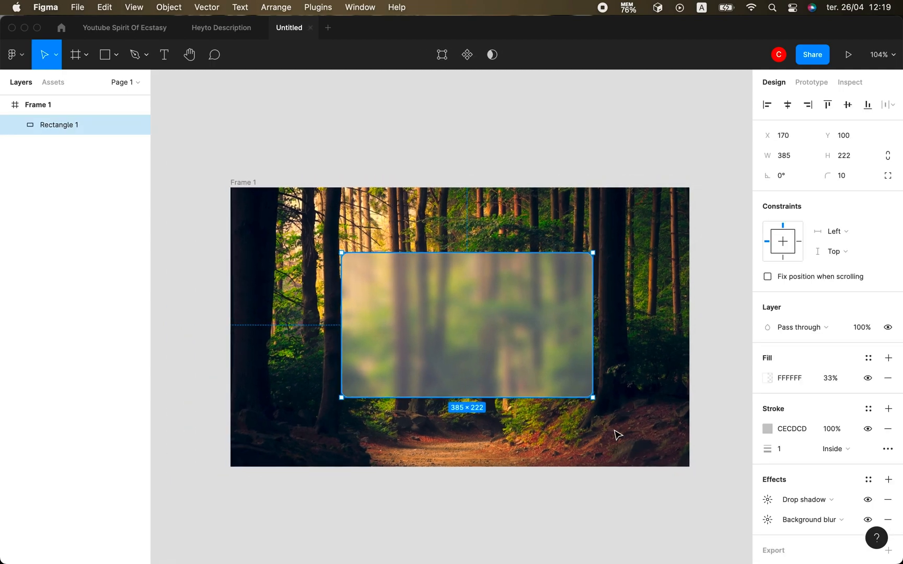
click(616, 431)
Launch the Iconify plugin from the frame's Plugins menu and place a wifi icon.
right_click(614, 432)
mouse_move(665, 465)
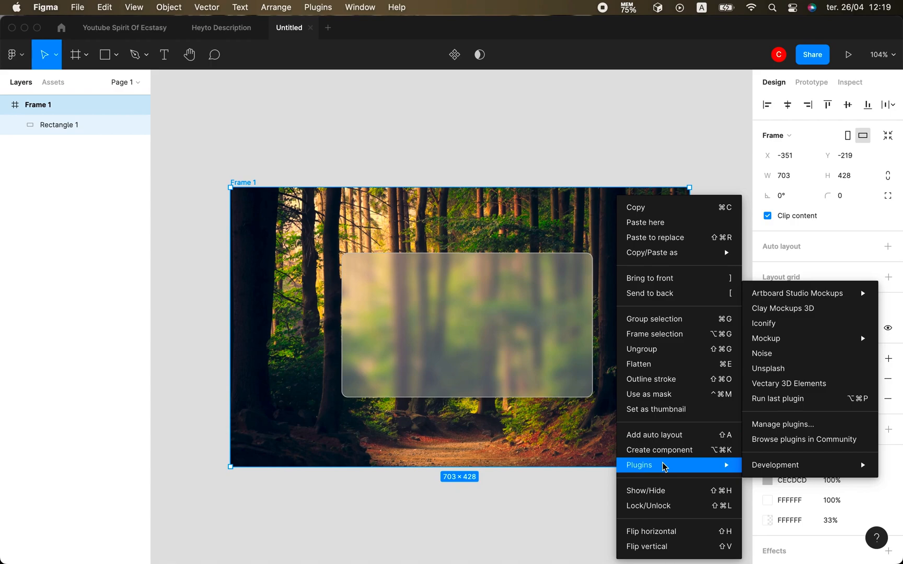
click(776, 323)
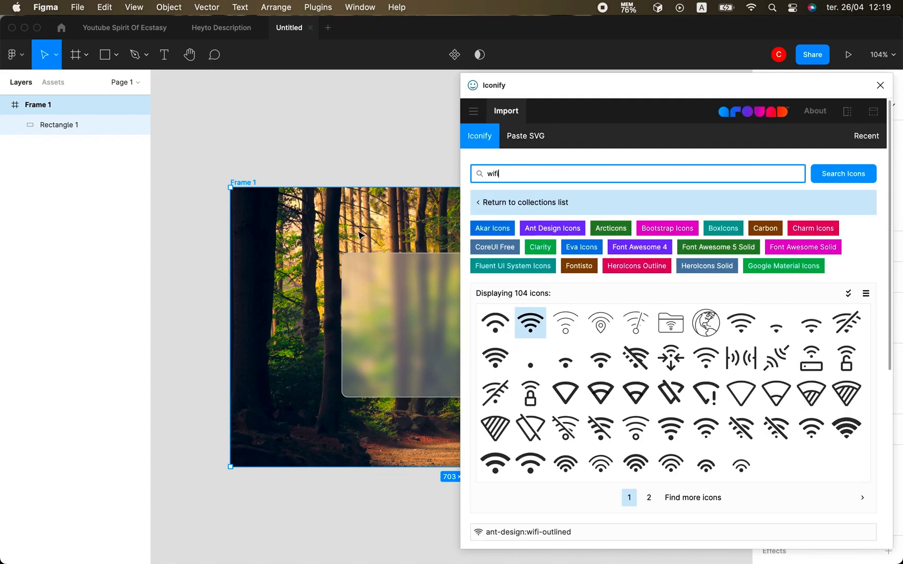
scroll(361, 236, right, 4)
drag(533, 322, 346, 342)
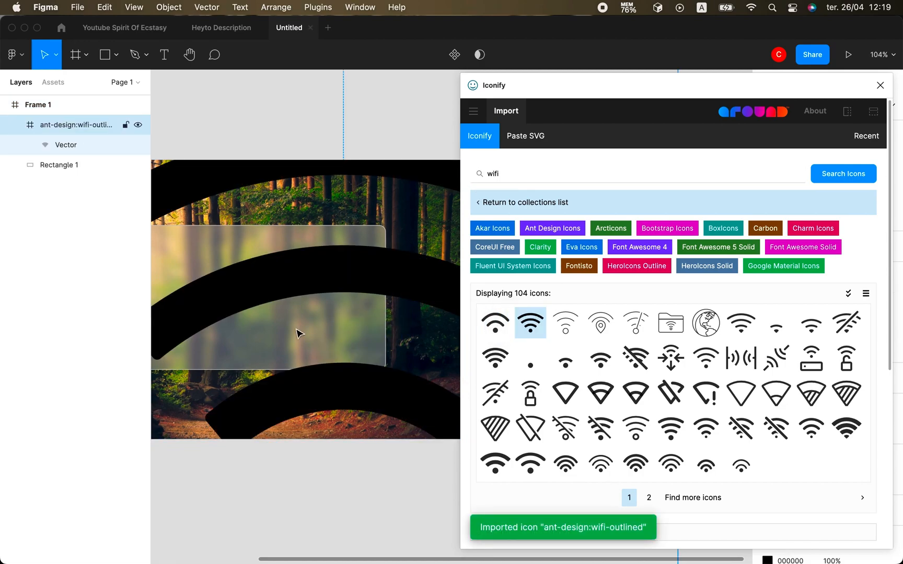
Search Iconify for 'chip' and place the orange SIM-card chip icon.
click(552, 176)
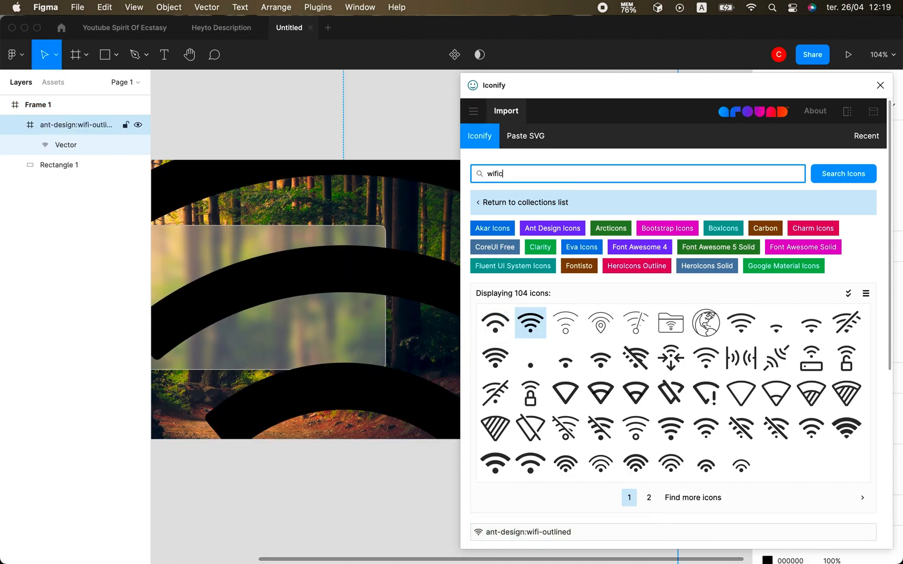
key(Return)
text(chip)
key(Return)
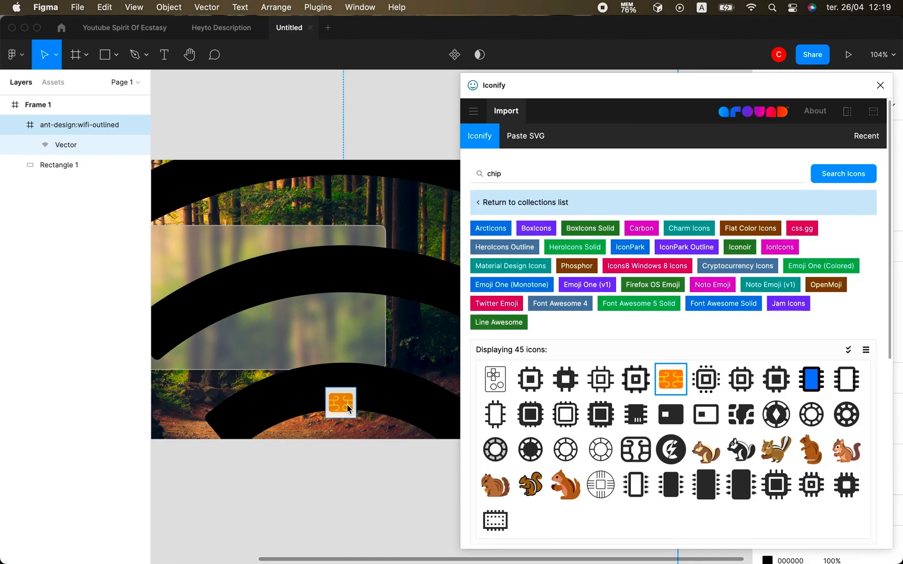
drag(554, 175, 474, 175)
Search for 'visa', import the blue VISA logo and close Iconify.
key(Return)
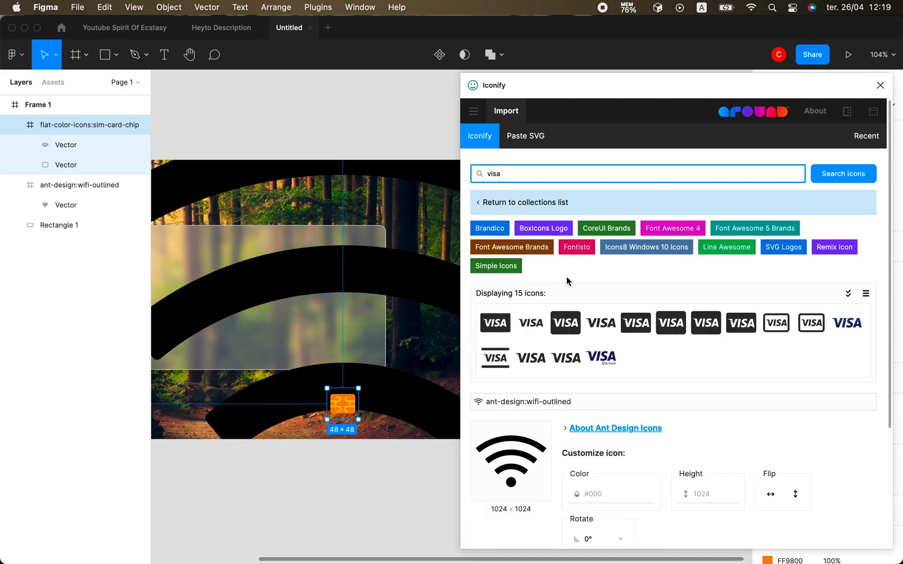
click(846, 322)
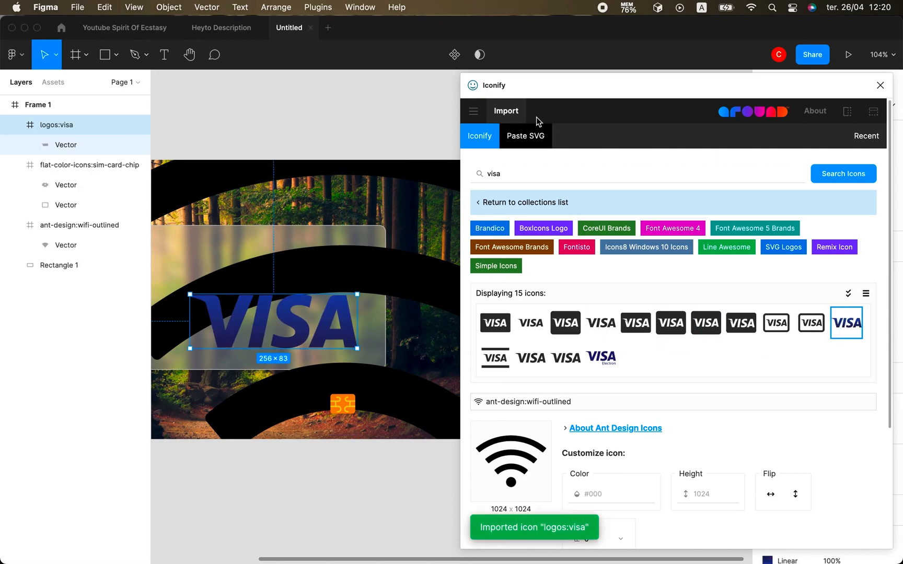
click(881, 85)
Shrink the VISA logo to 144×47 and park it and the chip below the photo frame.
scroll(354, 346, down, 5)
scroll(354, 346, up, 5)
scroll(354, 346, up, 2)
scroll(354, 346, left, 3)
scroll(354, 347, down, 2)
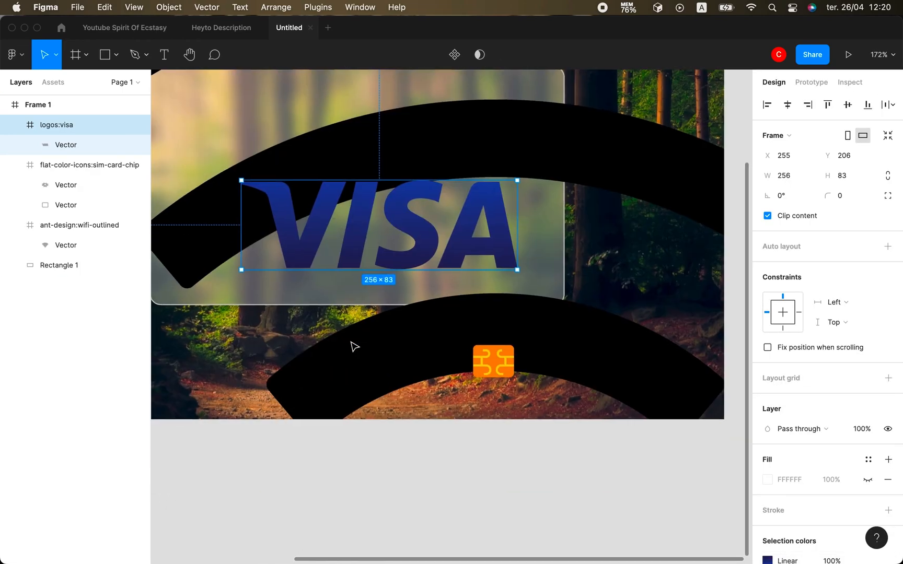
drag(248, 177, 368, 215)
drag(423, 244, 300, 465)
drag(500, 358, 508, 479)
Resize the wifi vector shape down to 26×19.
click(469, 339)
double_click(468, 339)
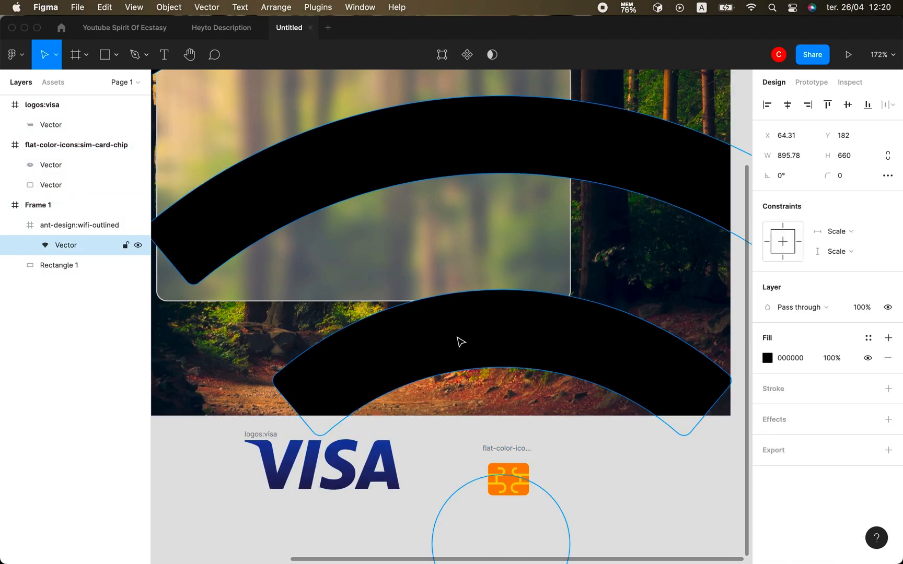
scroll(404, 270, down, 5)
drag(237, 123, 397, 240)
drag(649, 427, 437, 267)
scroll(437, 267, up, 5)
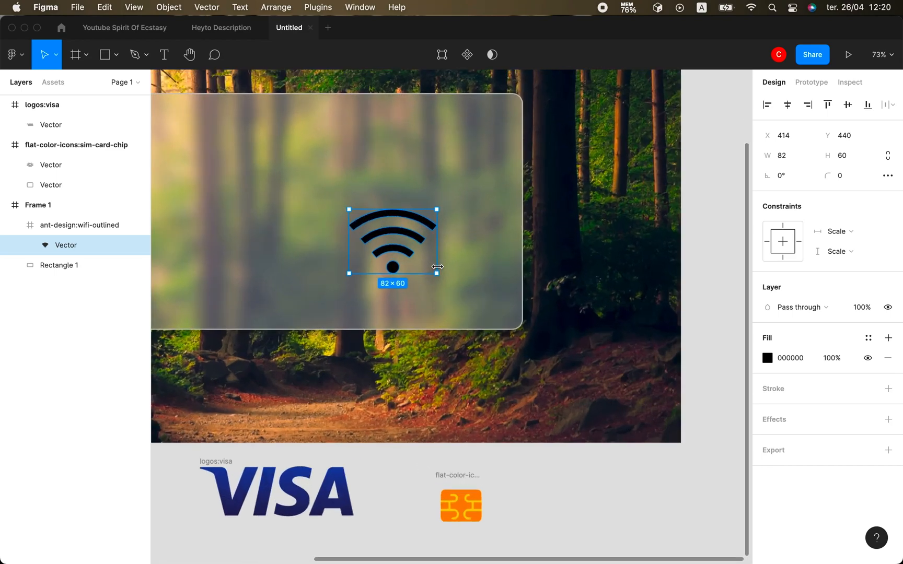
drag(321, 519, 267, 133)
click(380, 235)
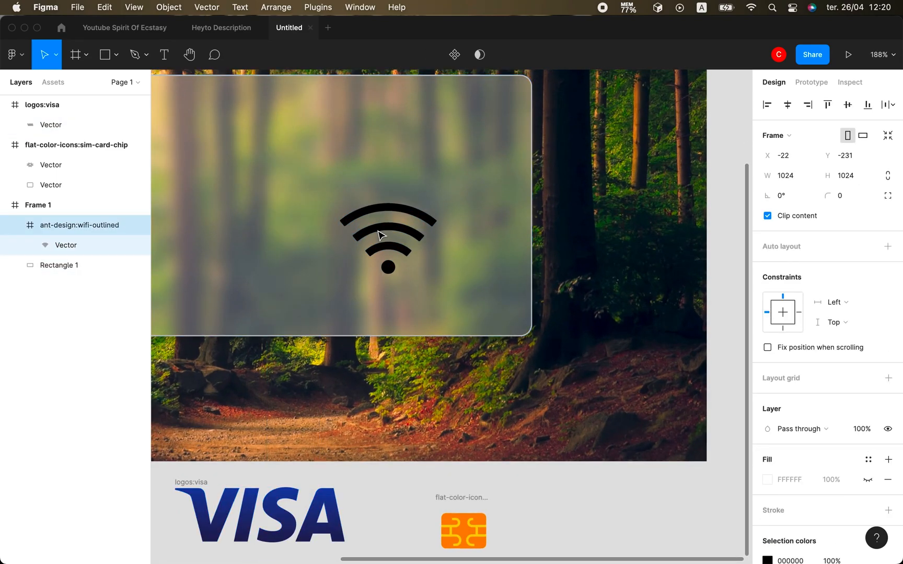
click(380, 235)
drag(340, 202, 407, 251)
Make the wifi icon white, rotate it about −89° and move it to the card's lower right.
click(766, 358)
drag(667, 342, 576, 225)
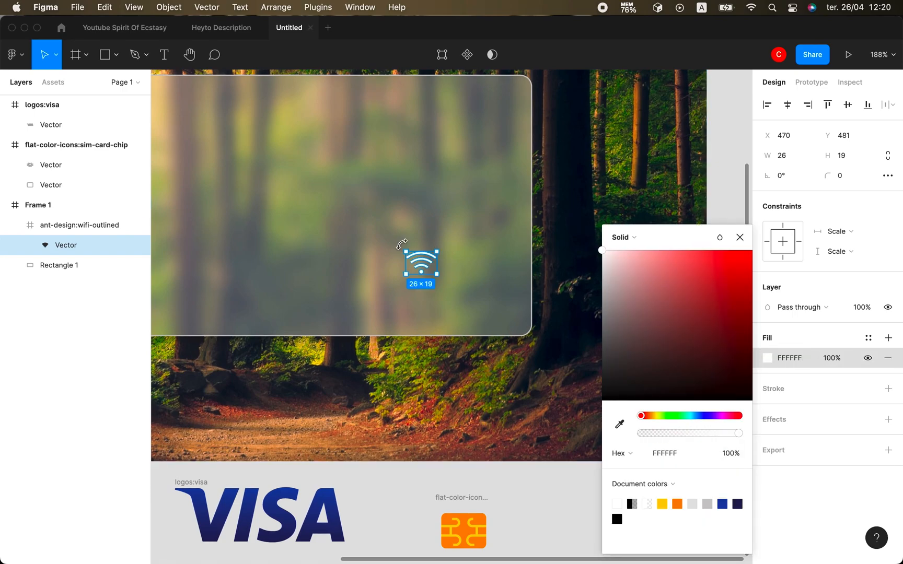
click(739, 238)
scroll(386, 265, up, 5)
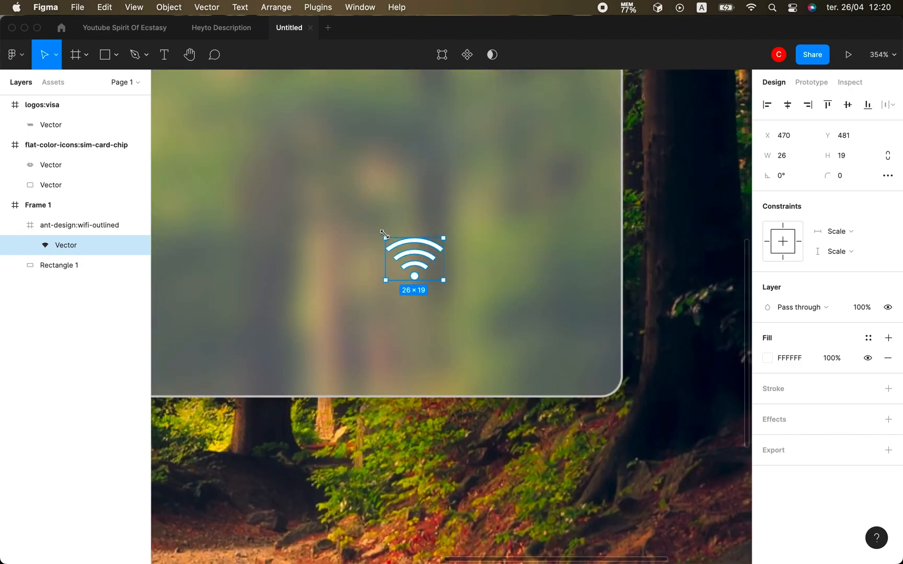
drag(422, 216, 441, 224)
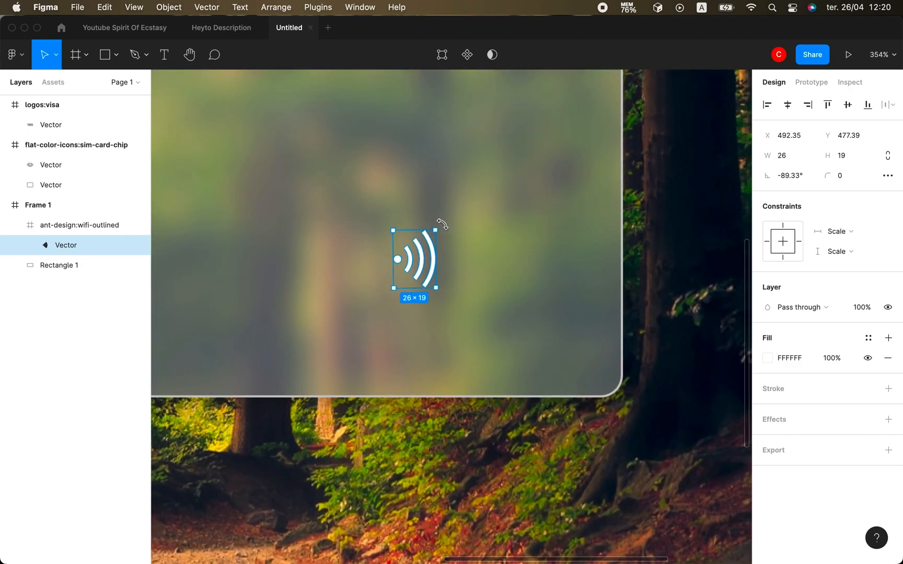
drag(427, 271, 557, 335)
scroll(512, 319, down, 5)
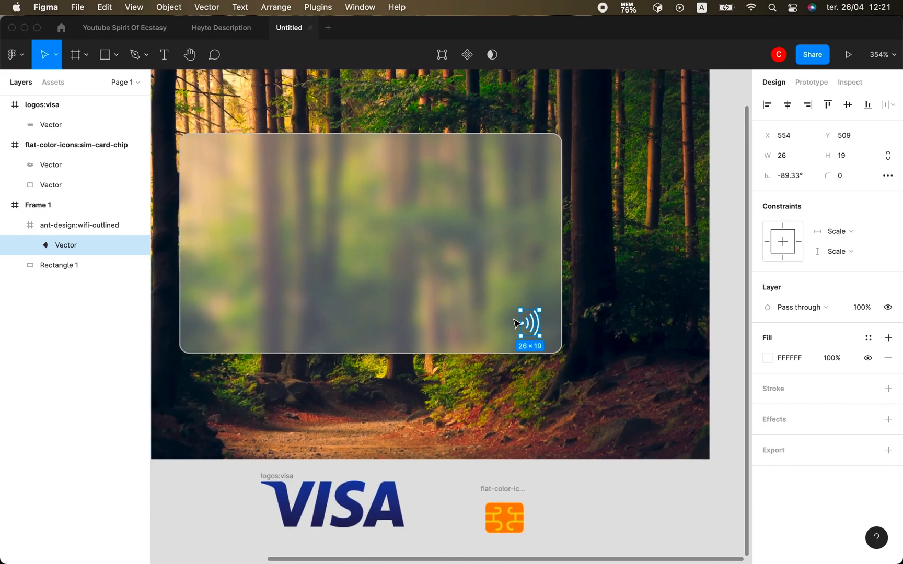
Move the sim-card-chip frame onto the card above the wifi icon.
click(497, 509)
click(61, 149)
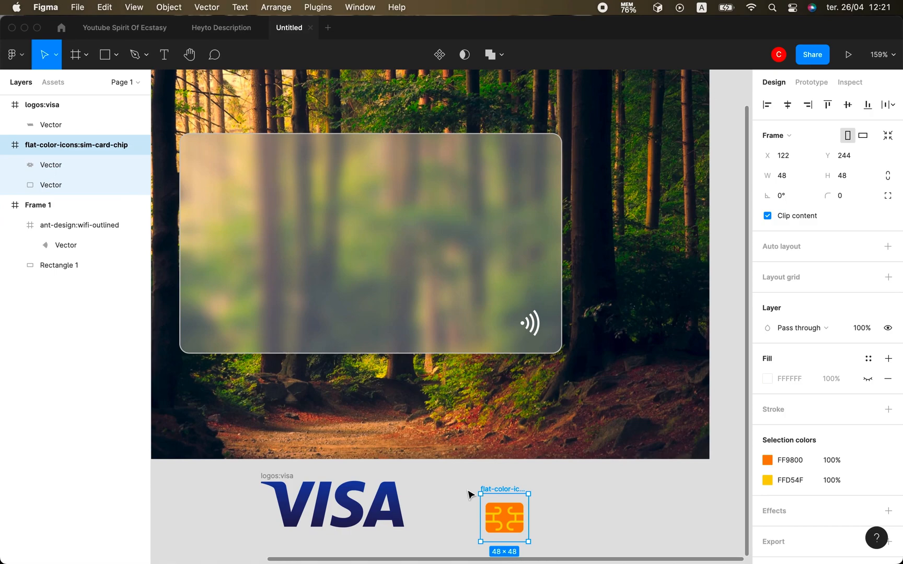
click(511, 510)
click(115, 145)
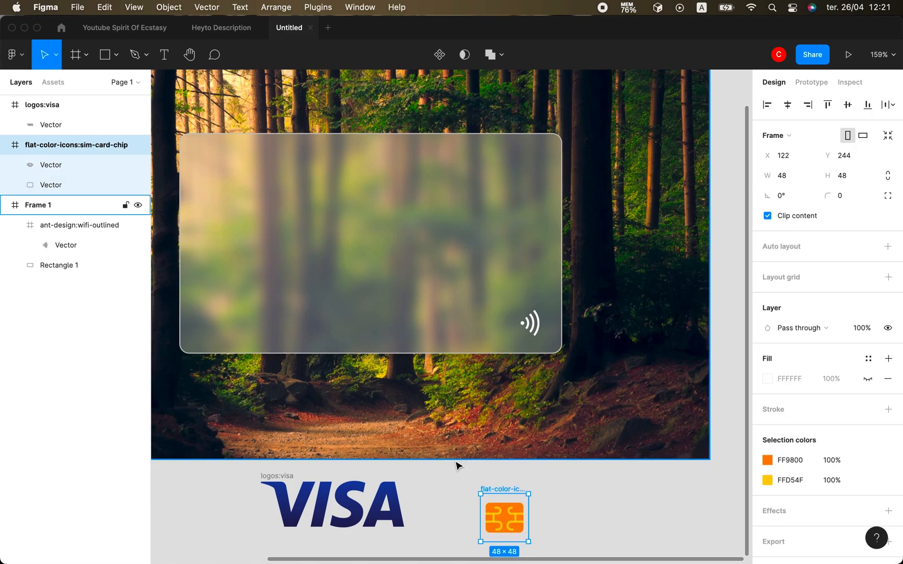
drag(497, 506, 502, 229)
click(468, 294)
scroll(468, 294, right, 1)
scroll(470, 298, left, 2)
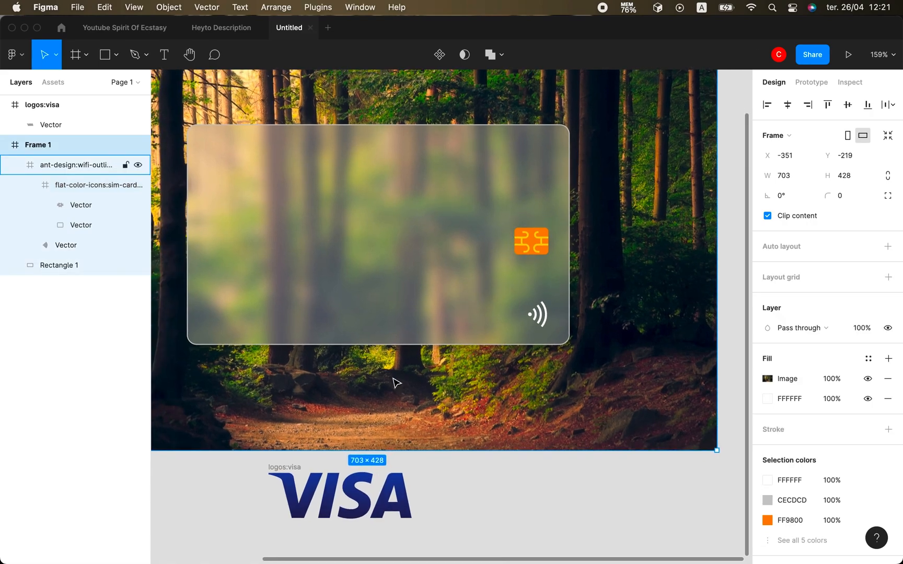
Drag the logos:visa frame onto the card and shrink it into the top-right corner.
click(328, 511)
click(45, 105)
drag(309, 490, 466, 160)
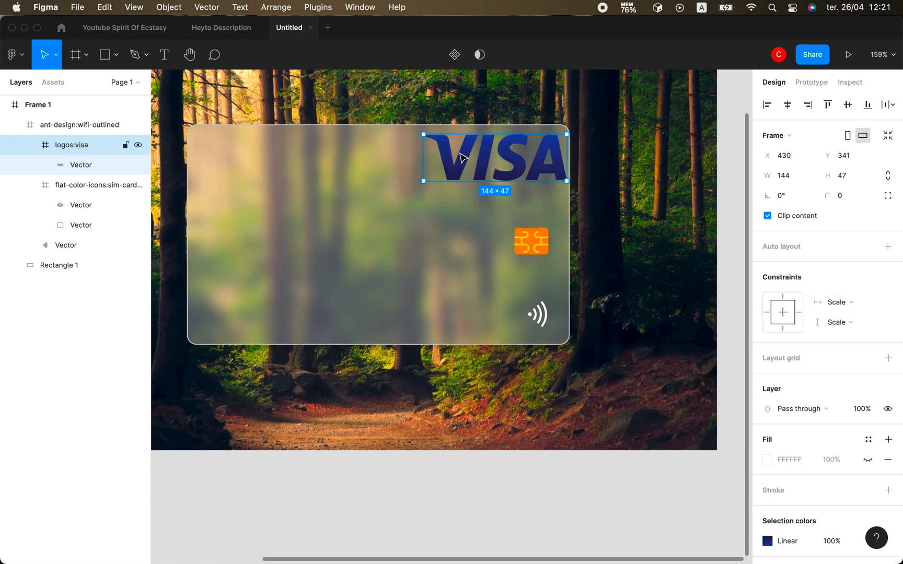
drag(423, 133, 531, 150)
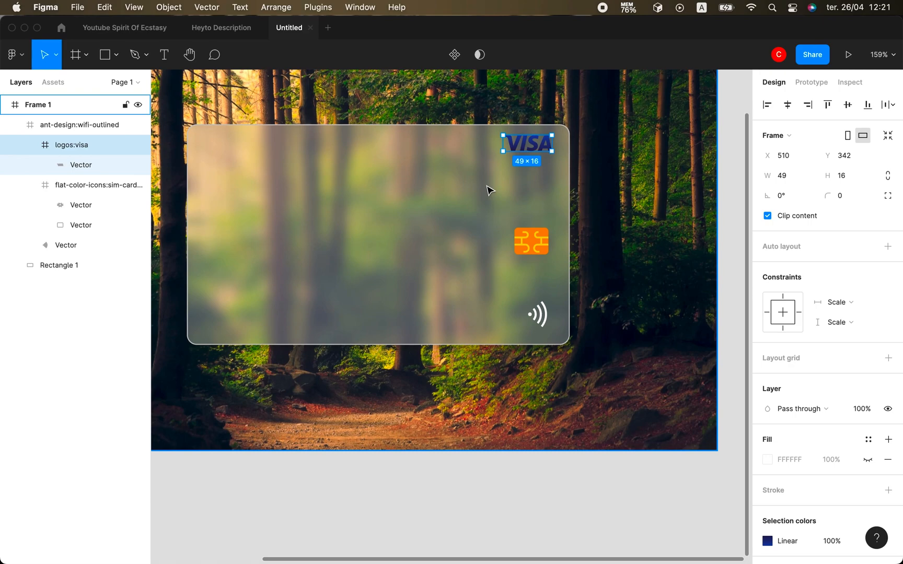
key(Left)
key(Left)
Resize the VISA logo to 39 wide and about 13 high in the Design panel.
click(439, 198)
triple_click(520, 144)
drag(501, 135, 512, 137)
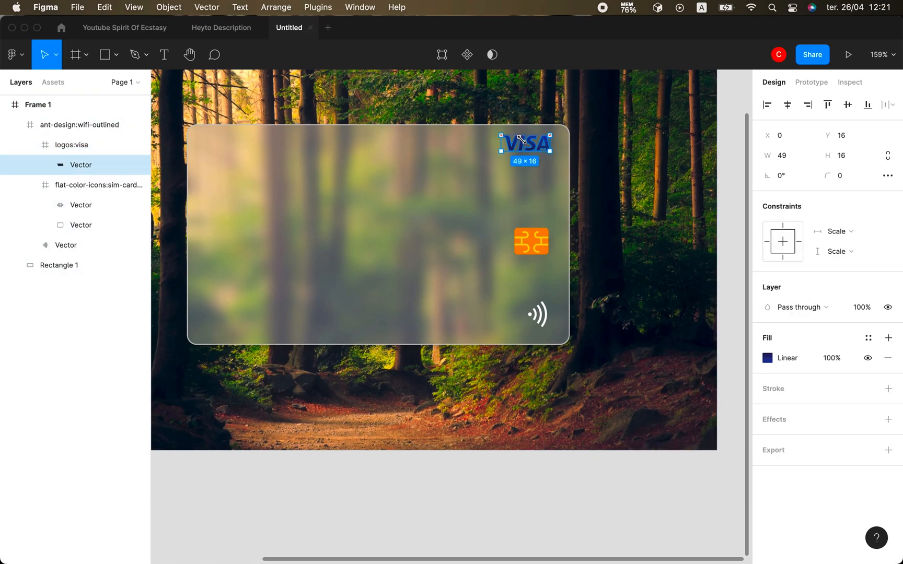
drag(521, 138, 501, 136)
click(783, 163)
text(47)
key(Return)
text(39)
key(Return)
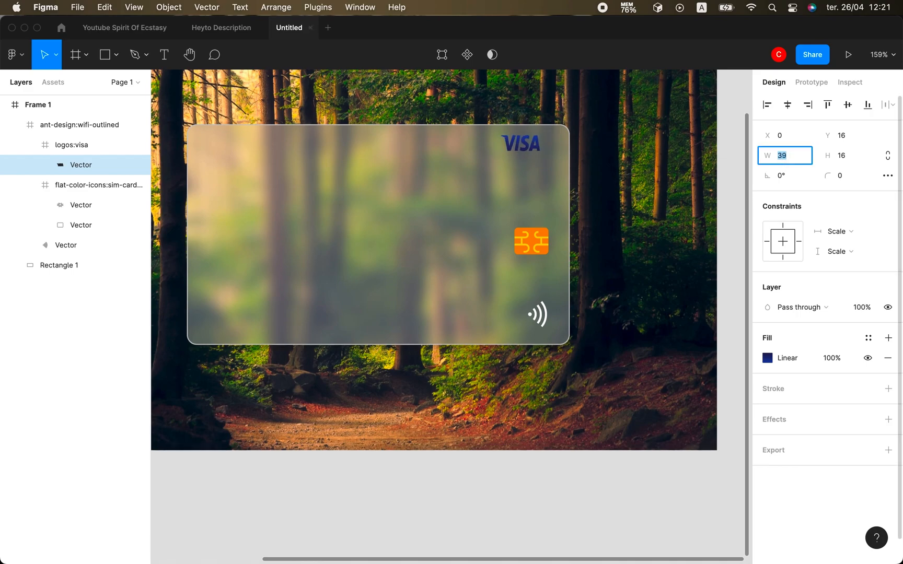
click(850, 155)
text(14)
key(Return)
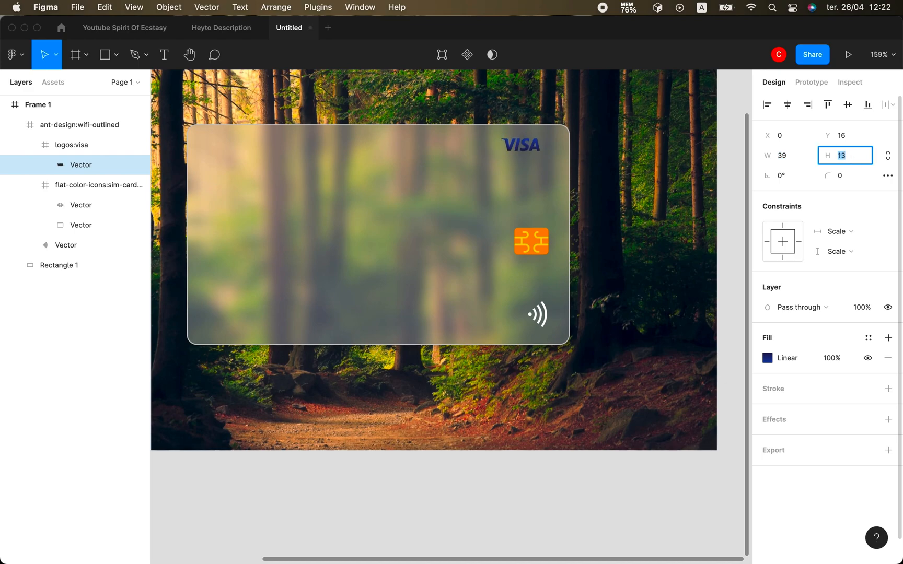
Nudge the VISA logo into its final spot at the card's top right.
click(429, 183)
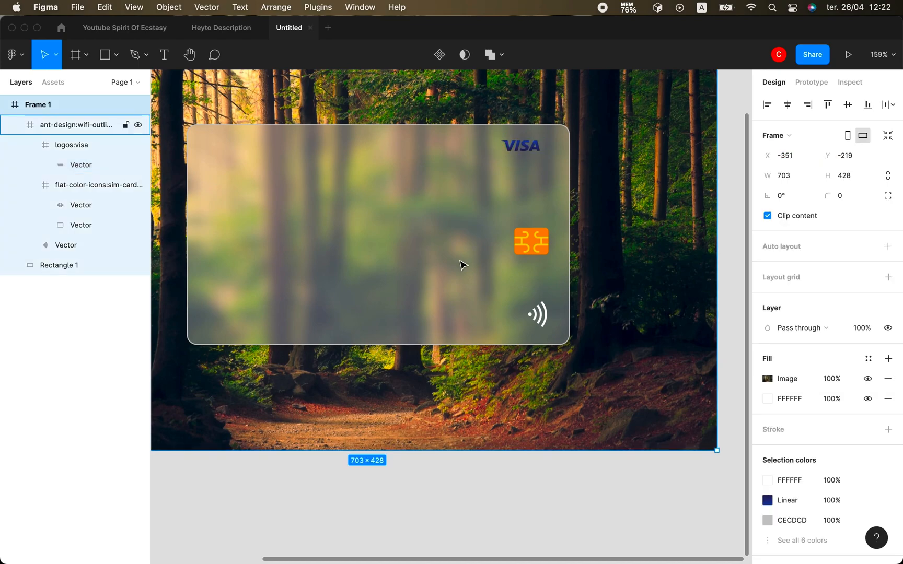
click(518, 153)
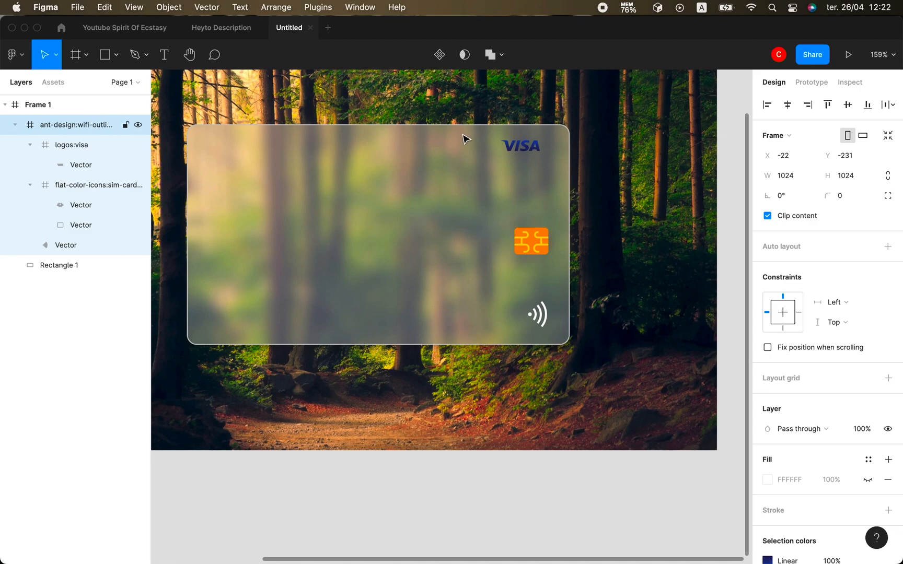
click(107, 148)
key(Right)
key(Right)
key(Right)
key(Right)
key(Right)
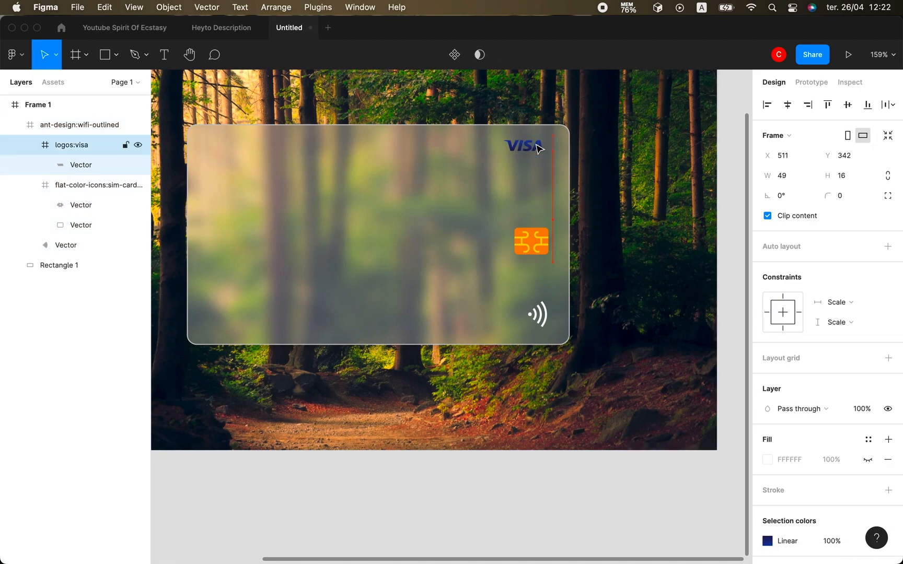
key(Left)
double_click(358, 190)
scroll(359, 191, left, 1)
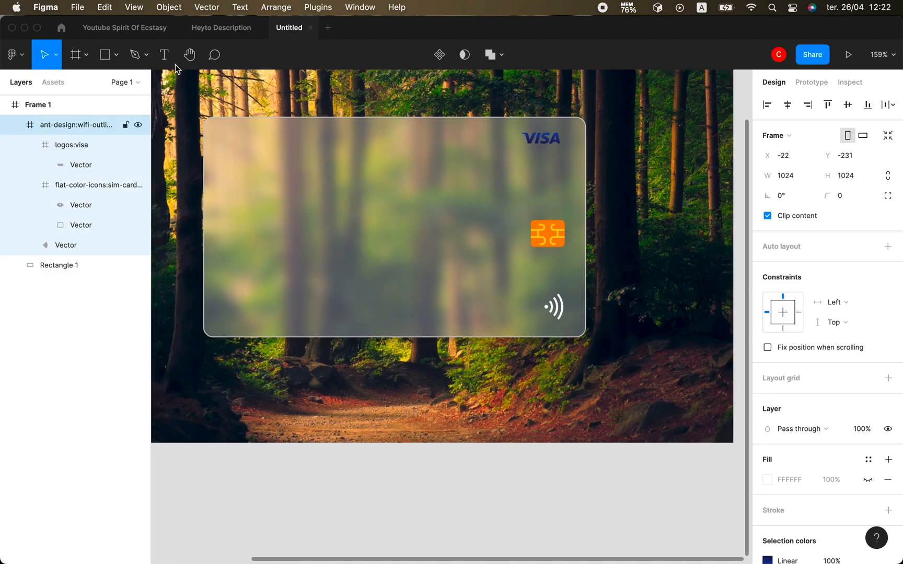
click(163, 54)
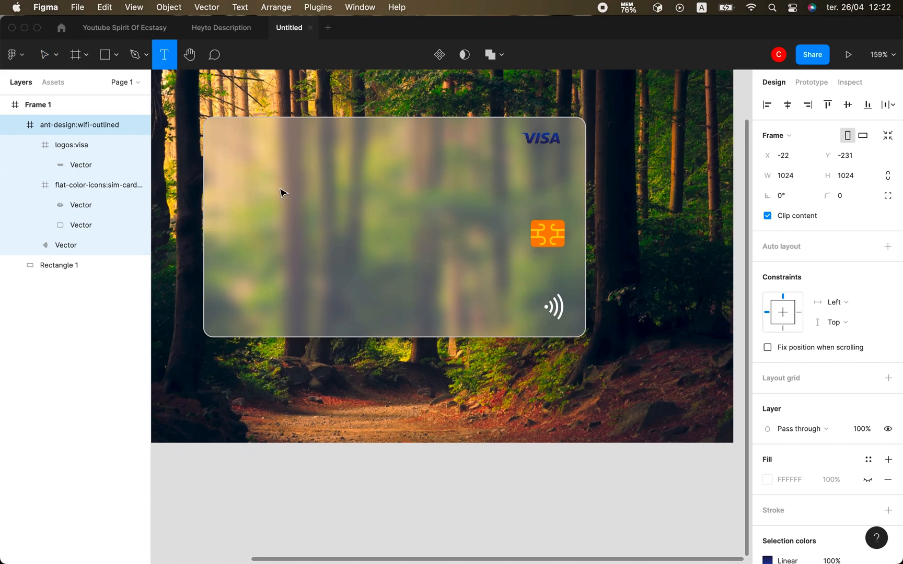
click(266, 227)
text(4343 434343)
click(299, 235)
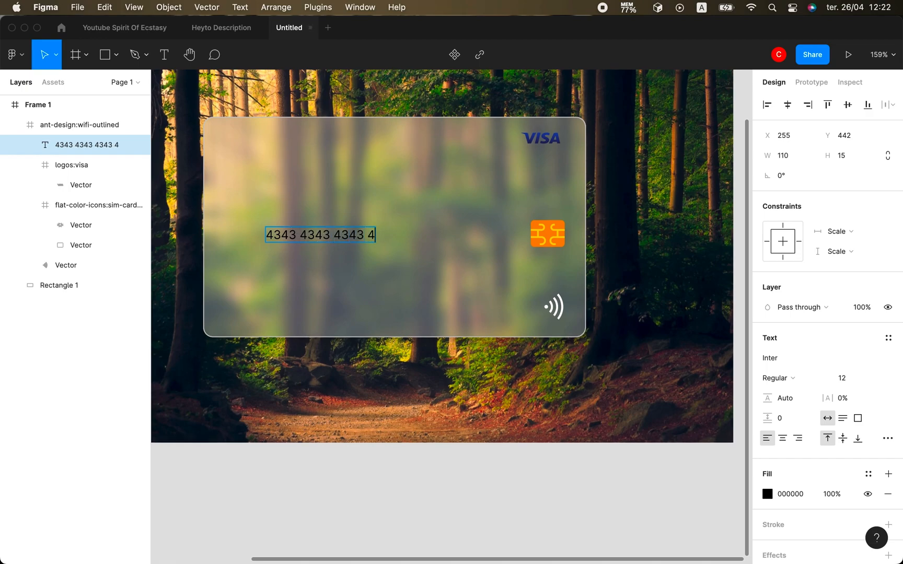
drag(391, 242, 698, 423)
Make the card number text white FFFFFF.
click(767, 494)
drag(654, 325, 570, 241)
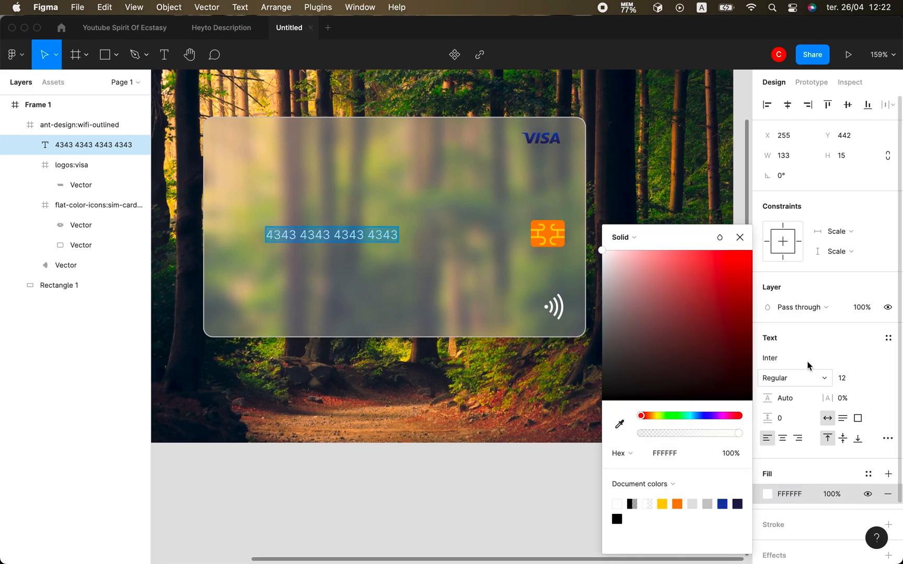
click(794, 379)
click(740, 239)
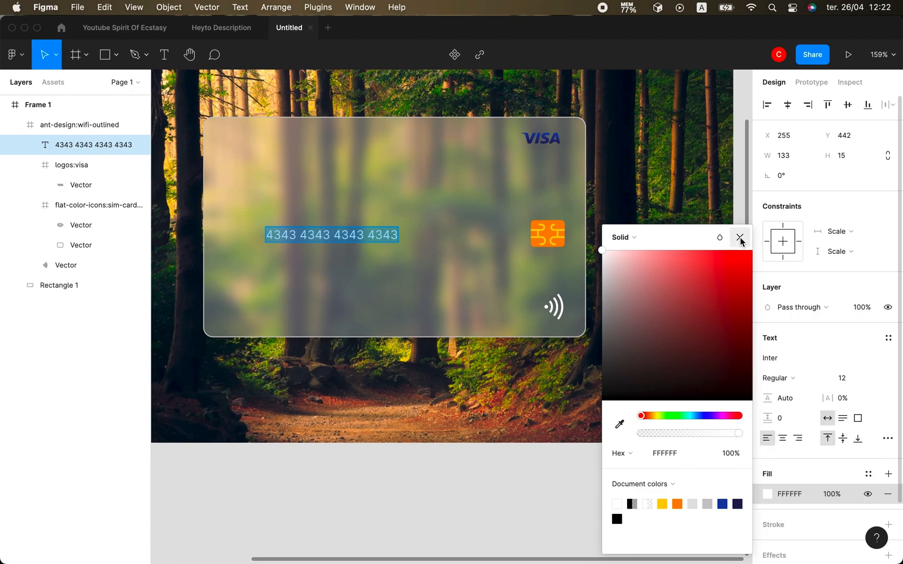
click(740, 239)
click(788, 381)
click(788, 381)
Change the card number font to Nunito.
click(796, 365)
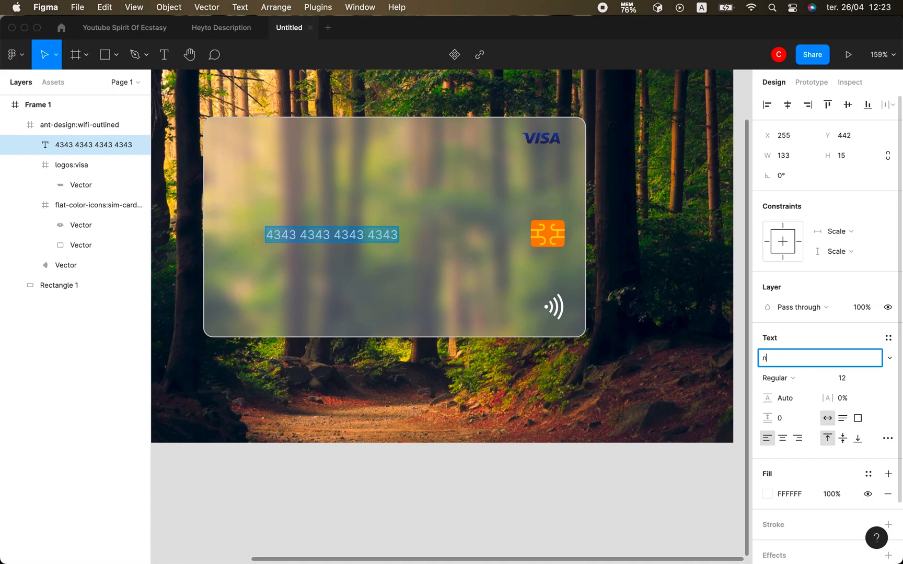
text(Nuni)
key(Return)
click(841, 378)
key(Up)
key(Up)
key(Up)
key(Up)
key(Up)
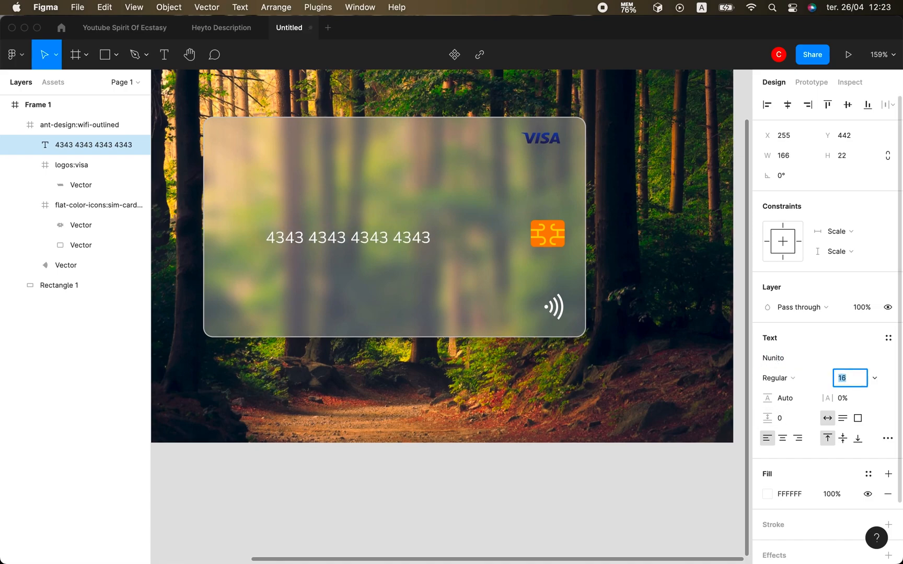
Set the card number to Bold, size 18, and shift it left on the card.
click(787, 385)
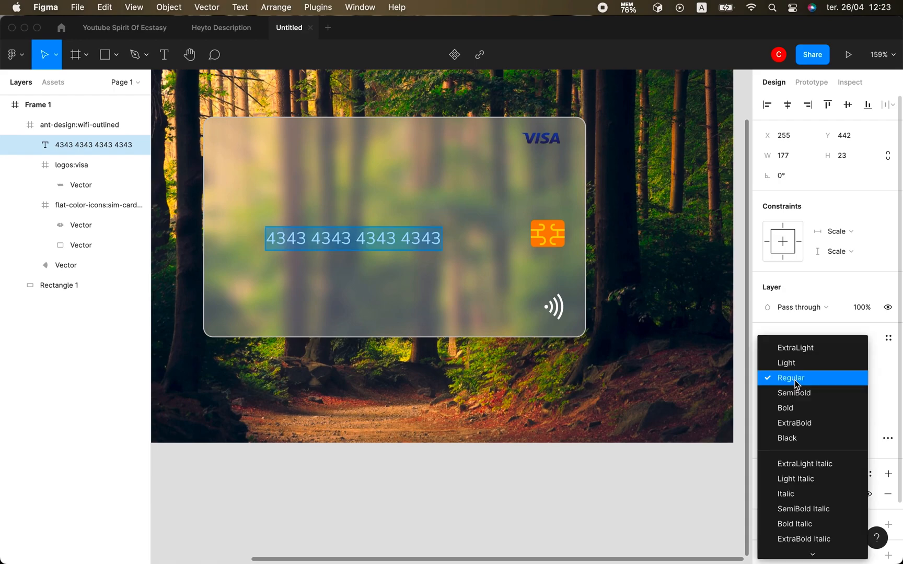
click(790, 410)
click(773, 378)
click(787, 395)
key(Return)
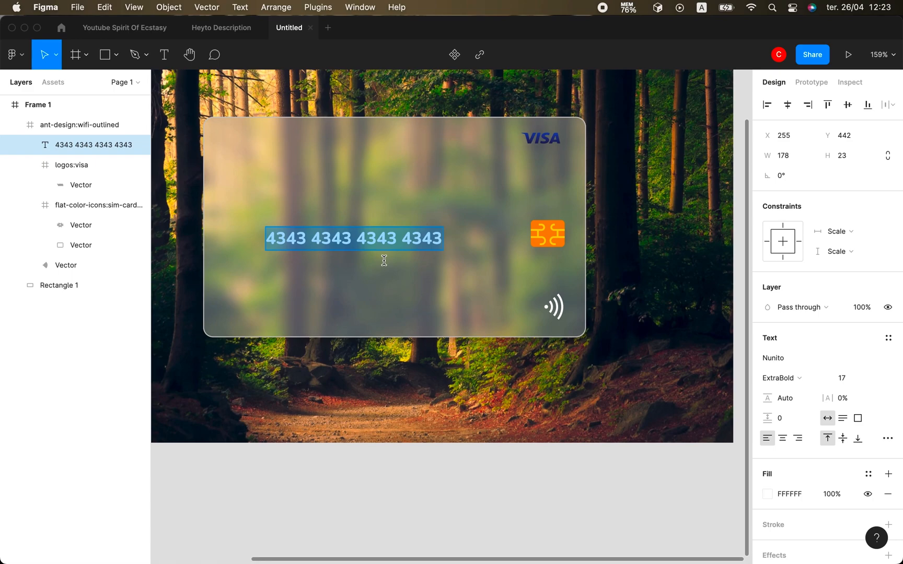
click(841, 377)
key(Up)
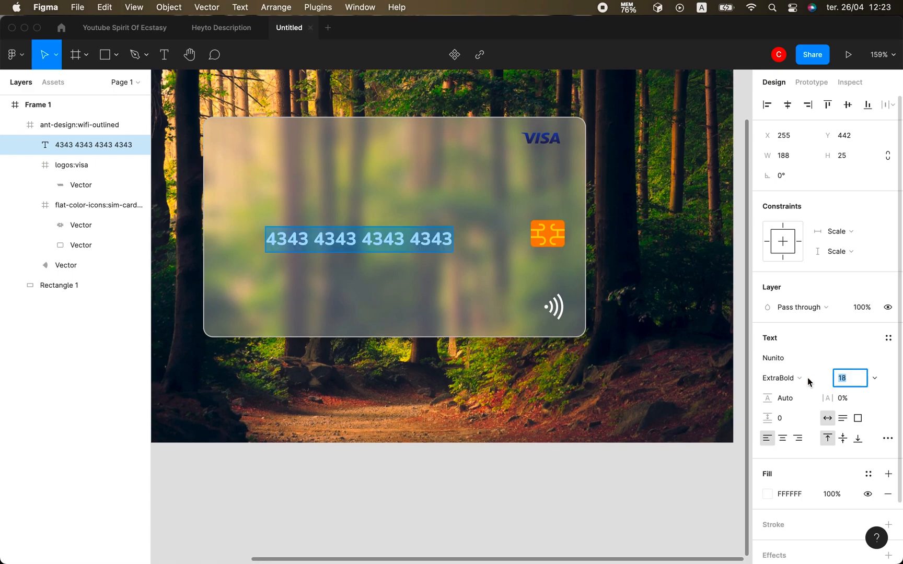
click(801, 383)
click(785, 361)
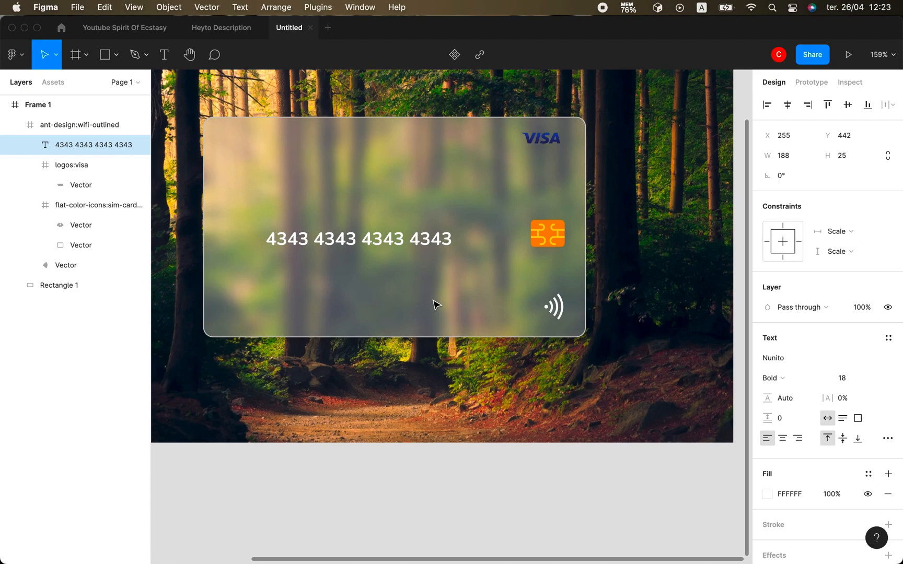
drag(436, 305, 406, 298)
Duplicate the card number text and move the copy down into the card's lower area.
double_click(321, 237)
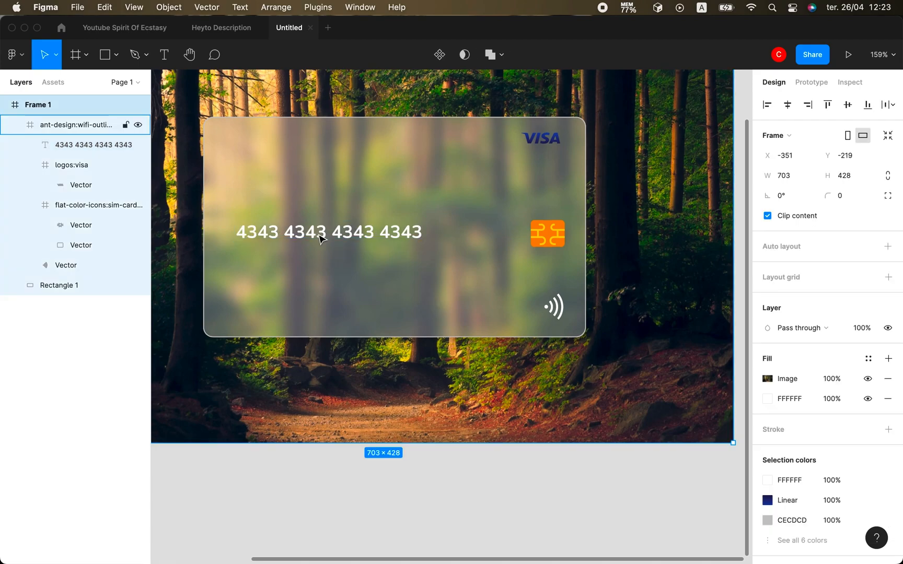
double_click(321, 239)
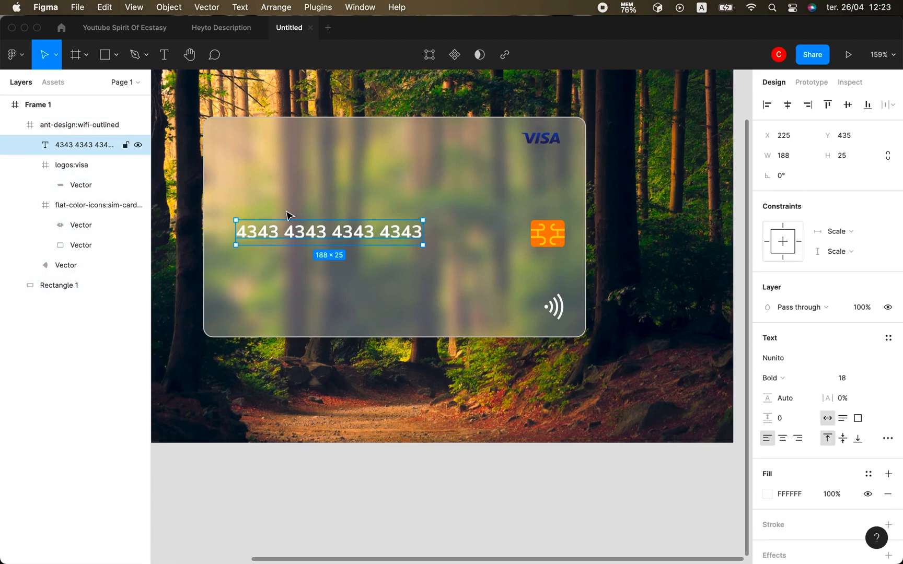
key(super+d)
click(107, 166)
key(Down)
key(Down)
key(Down)
key(Down)
key(Down)
key(Down)
key(Down)
drag(304, 235, 304, 287)
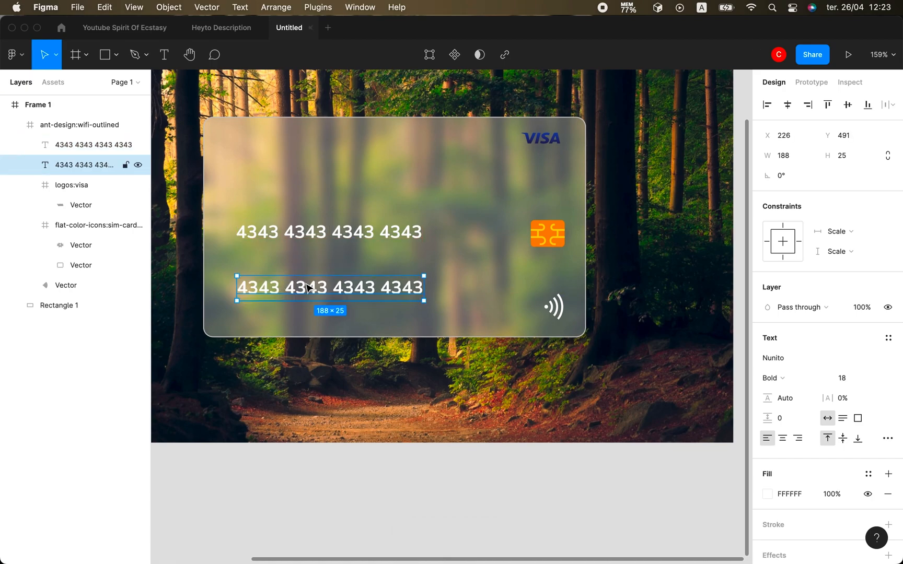
Set the copied text to font size 10 in Regular weight.
click(847, 381)
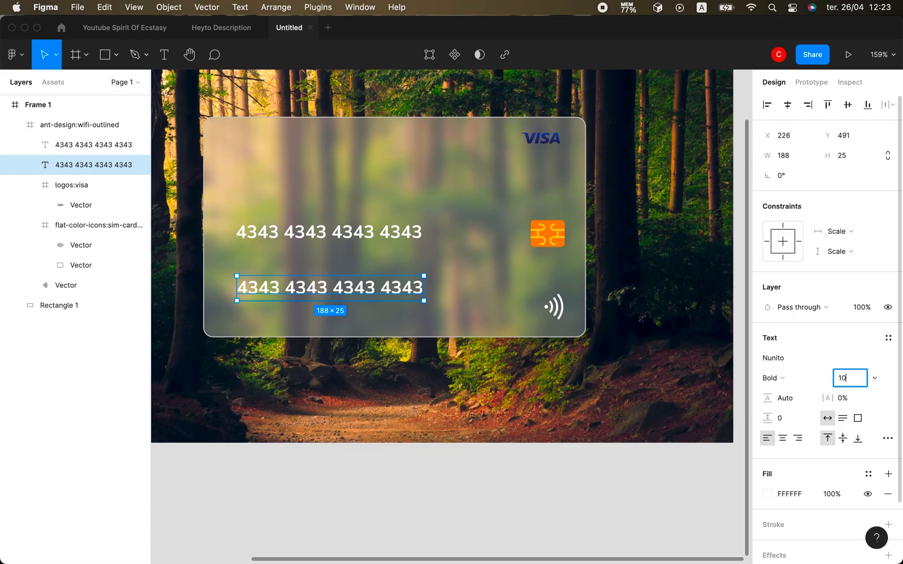
text(10)
click(772, 378)
click(804, 363)
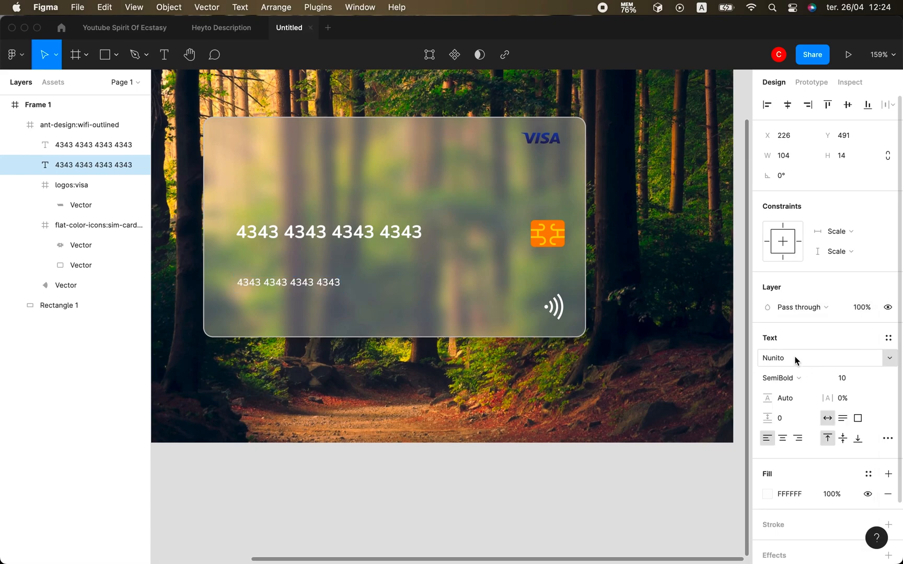
click(781, 377)
key(Return)
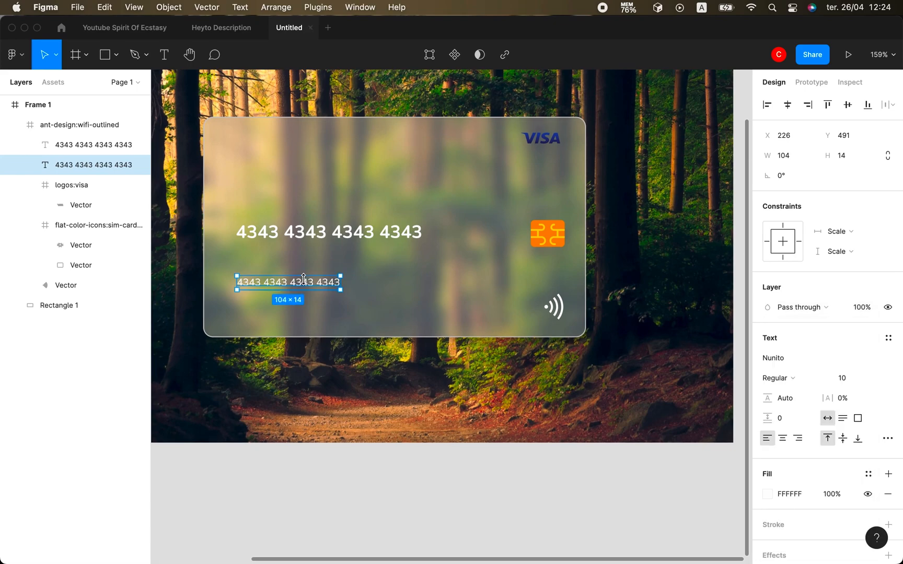
Retype the small copy as 'Card Holder', then reselect the large card number text.
double_click(307, 285)
text(Car)
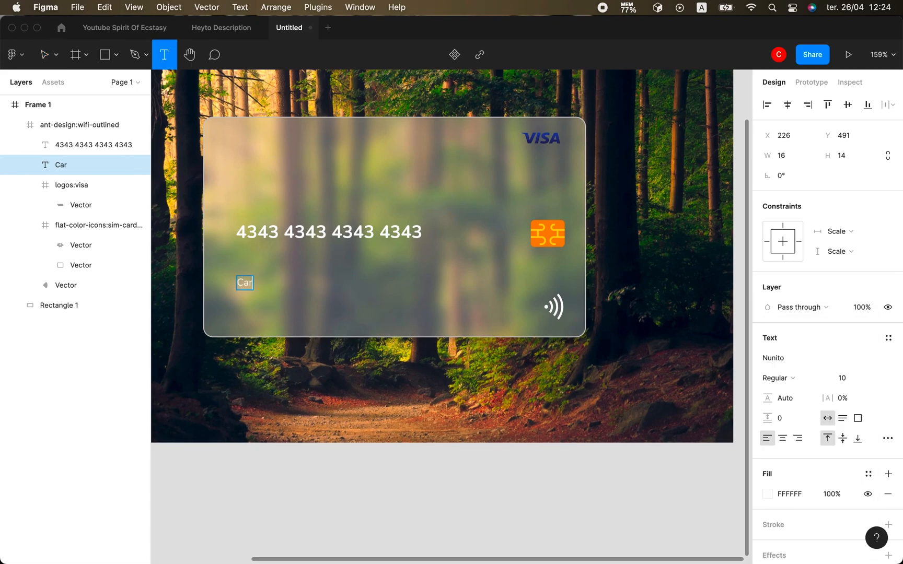
text(er)
click(54, 60)
click(327, 293)
click(325, 291)
click(277, 236)
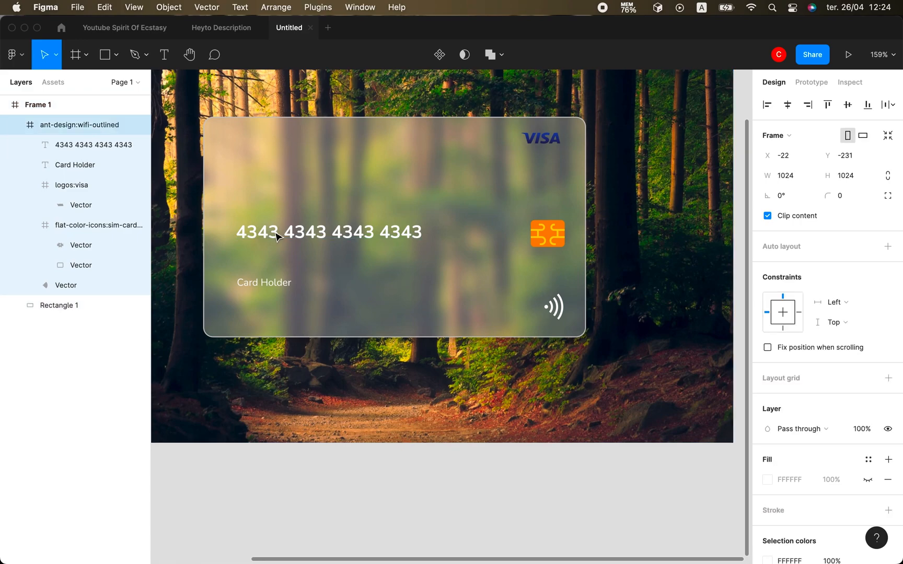
click(277, 236)
Duplicate the card number, shift it below the Card Holder label, and type the cardholder's name.
key(ctrl+d)
click(104, 164)
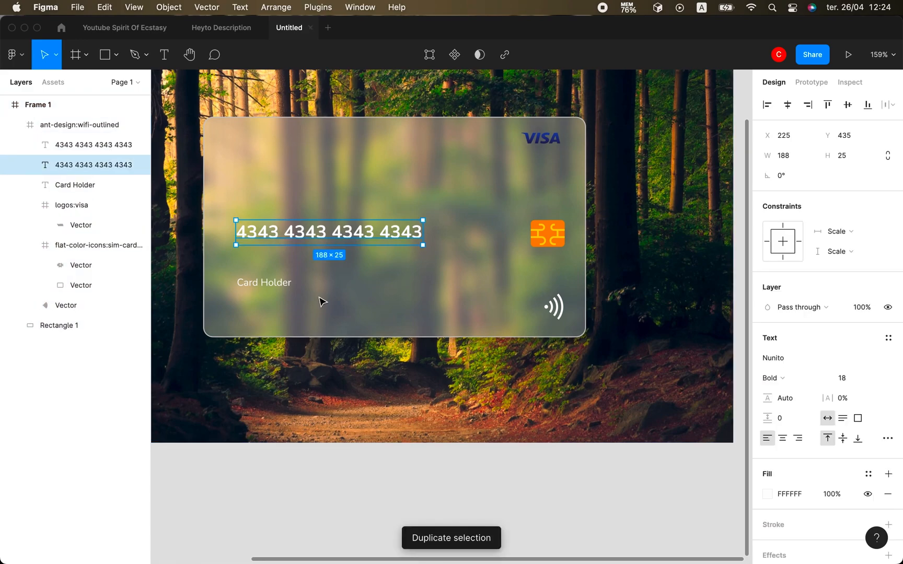
key(shift+Down)
key(shift+Down)
key(shift+Down)
key(shift+Down)
key(shift+Down)
key(shift+Down)
key(shift+Down)
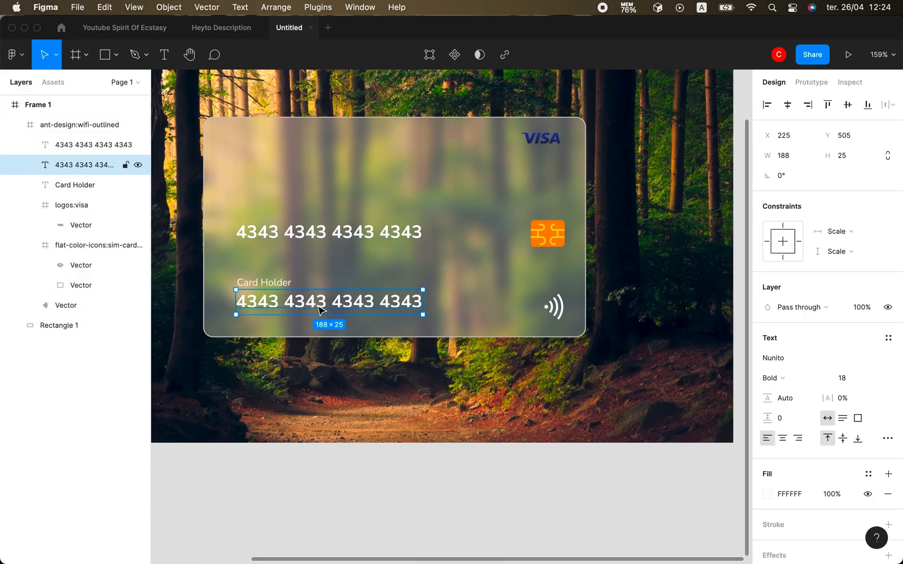
double_click(321, 310)
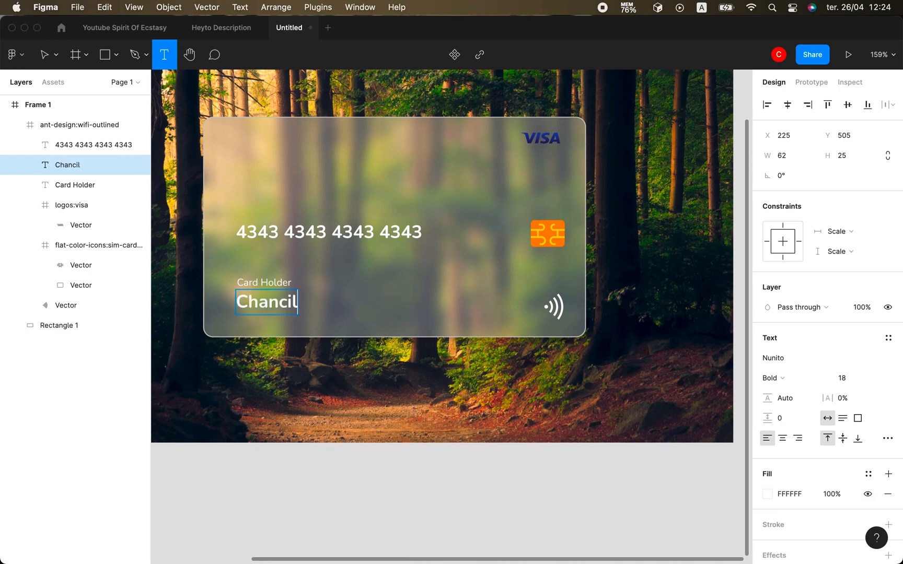
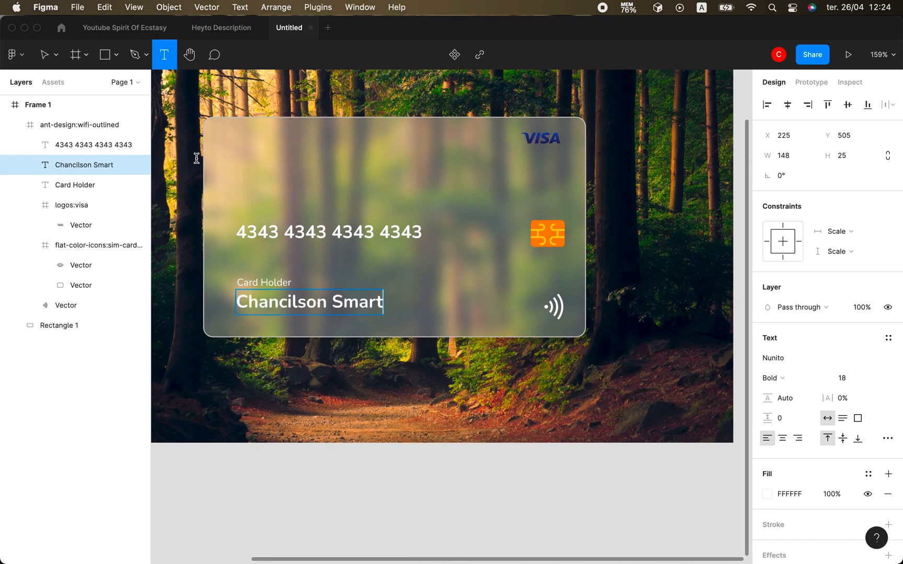
click(46, 55)
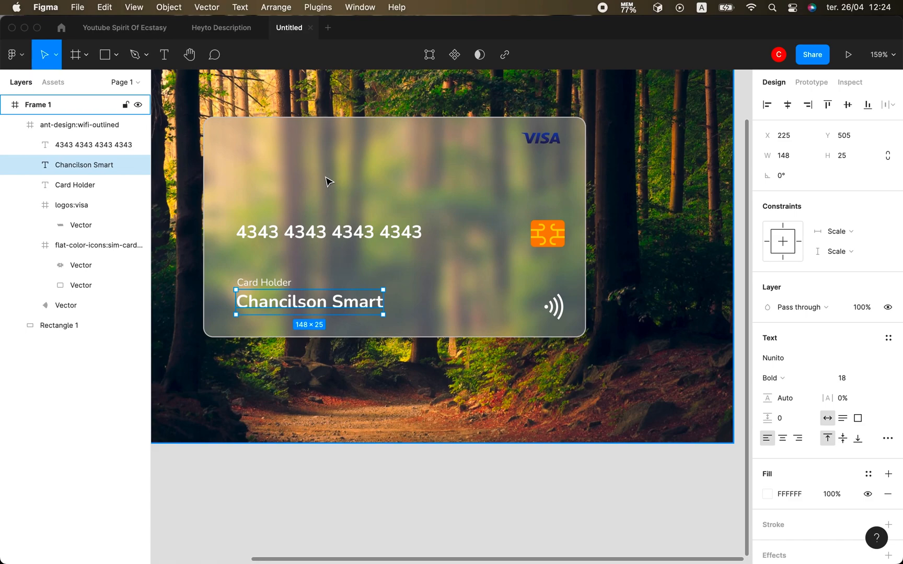
Reduce the cardholder name's font size to 15.
click(424, 338)
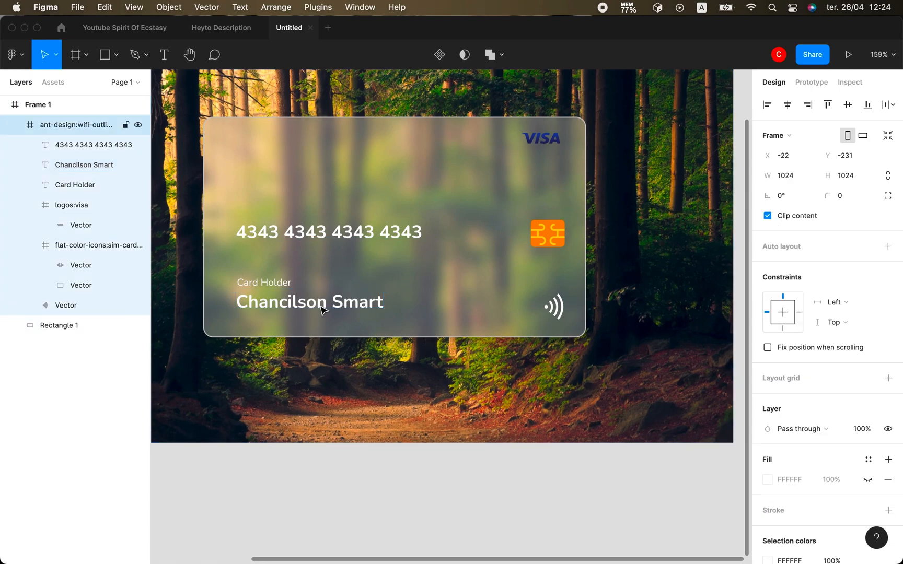
double_click(322, 308)
click(845, 377)
key(Down)
key(Down)
key(Down)
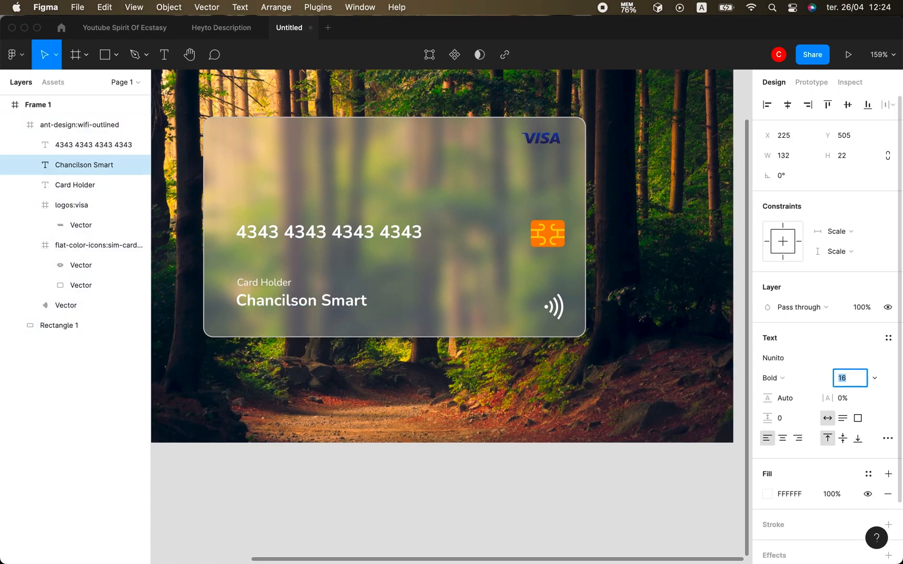
click(411, 179)
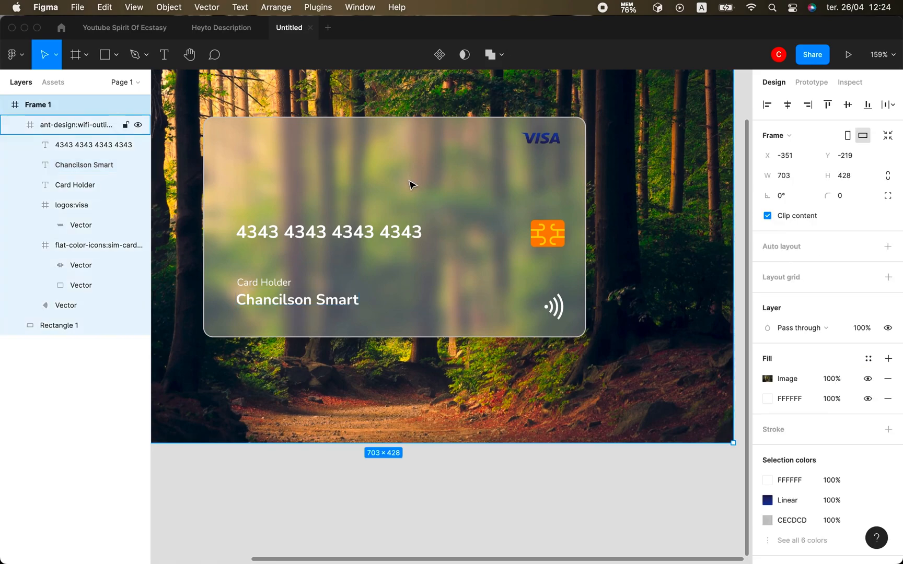
Copy the Card Holder label to the card's lower right and rename it 'Expire'.
click(270, 280)
key(super+d)
drag(264, 282, 437, 287)
key(Return)
text(Expire)
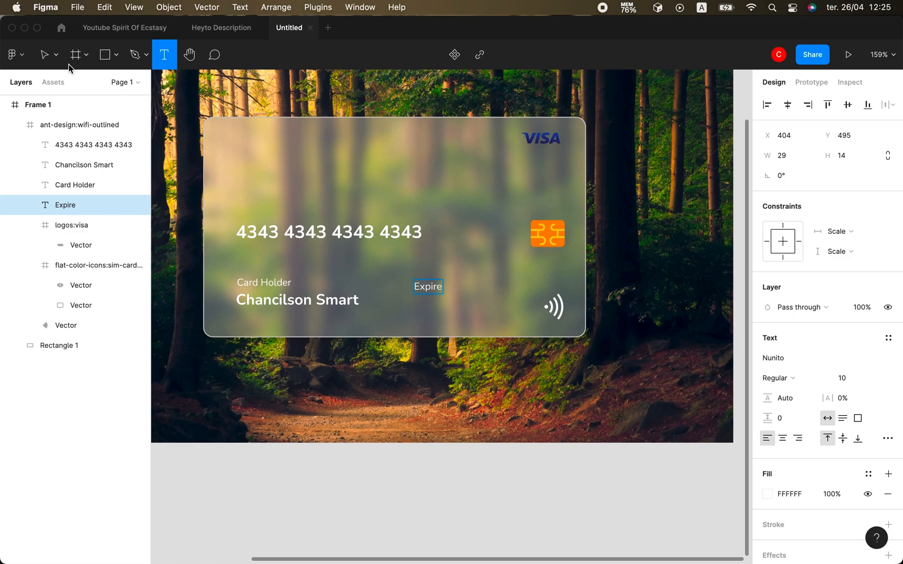
click(45, 54)
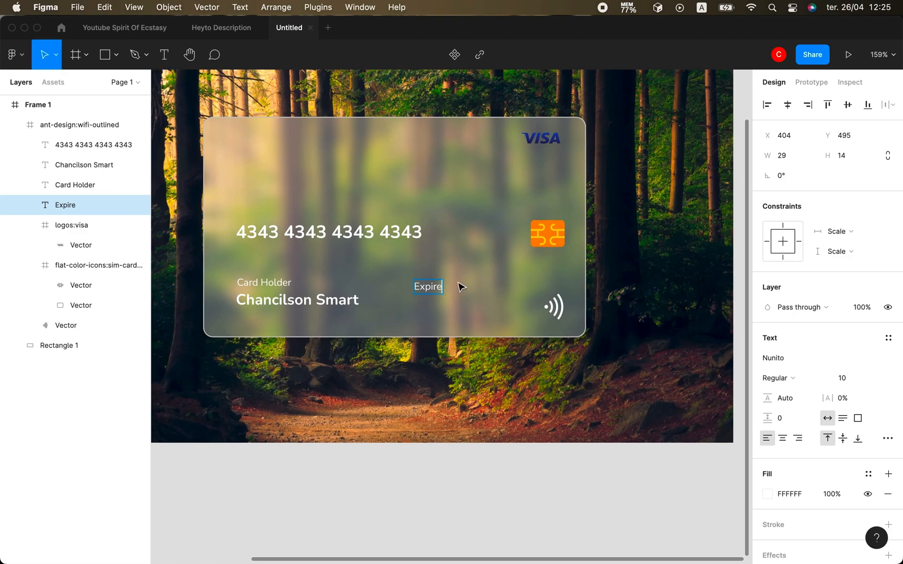
Copy the cardholder name under the Expire label and change it to '07/27'.
click(320, 300)
key(super+d)
drag(319, 299, 489, 308)
key(Return)
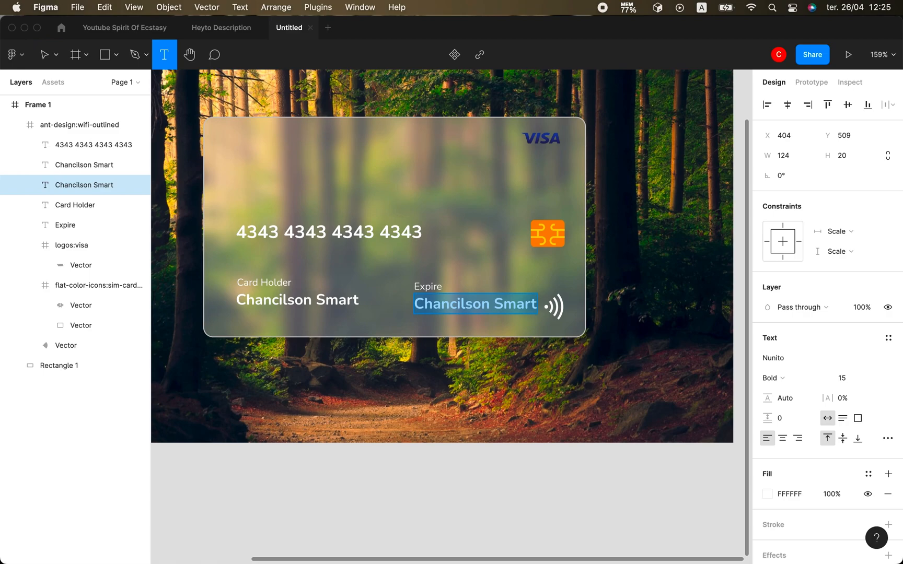
text(07/27)
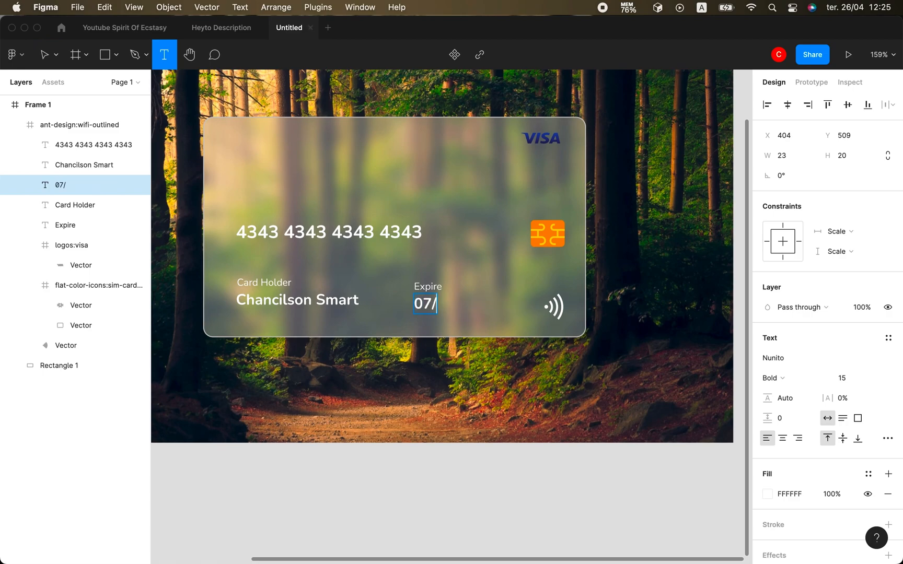
click(43, 54)
click(388, 276)
double_click(272, 234)
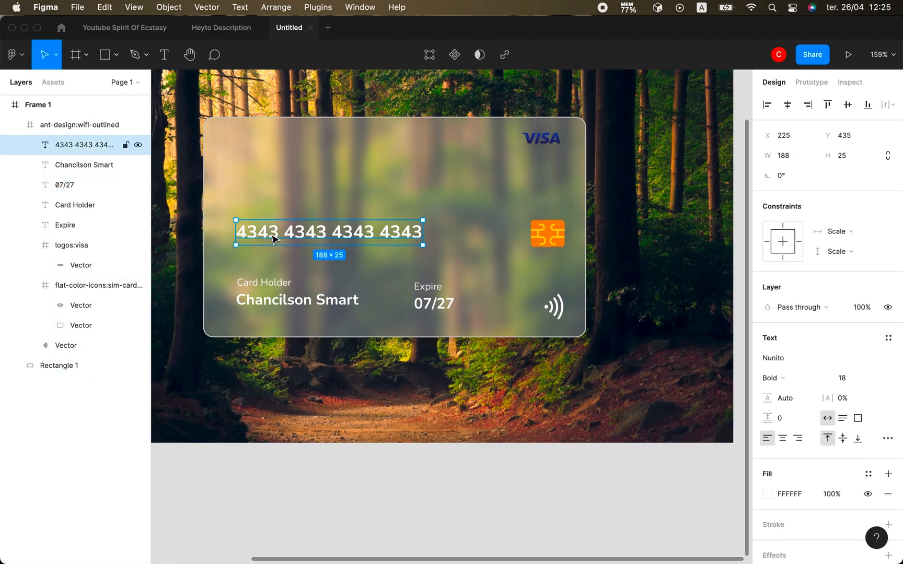
Duplicate the card number, move it to the card's top-left, and retype it 'Bank Phenomenal'.
key(super+d)
click(88, 164)
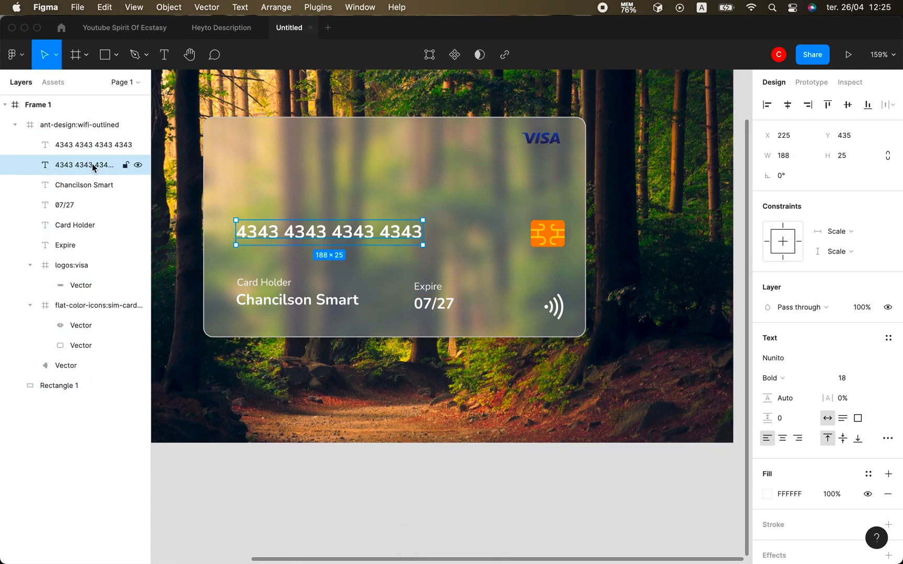
click(72, 148)
drag(300, 238, 294, 152)
key(Return)
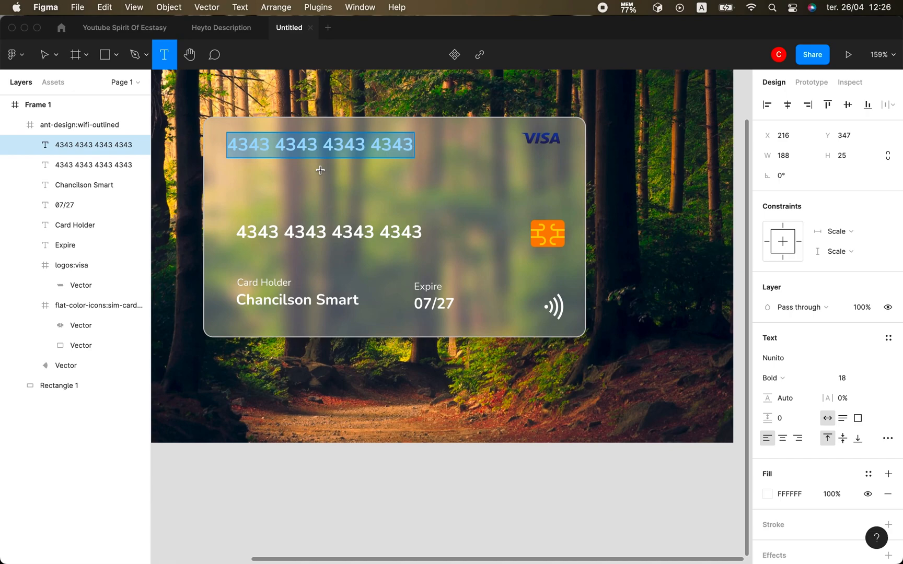
text(Bank Ph)
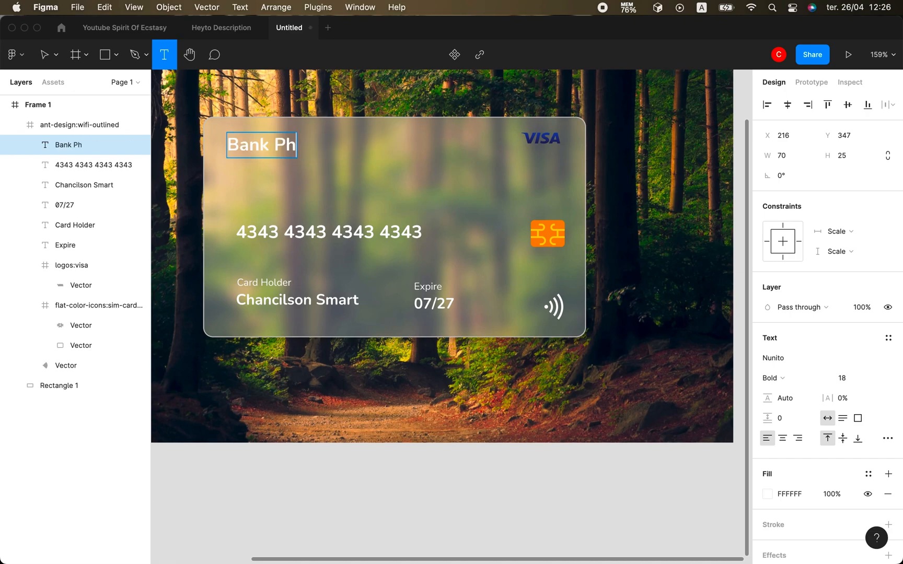
text(enomenal)
key(Escape)
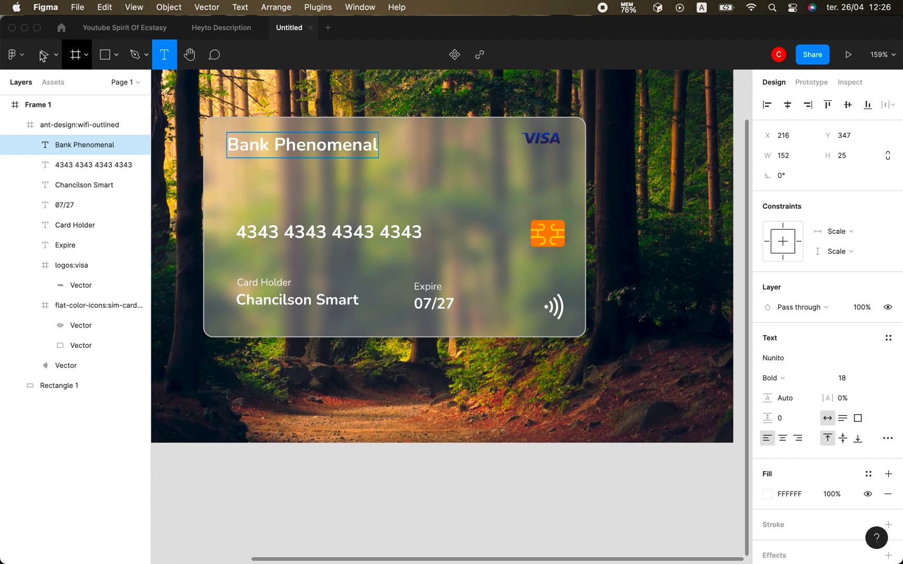
Pan the canvas and select the card's inner frame.
click(506, 375)
scroll(506, 374, down, 3)
scroll(506, 374, left, 1)
scroll(507, 374, up, 3)
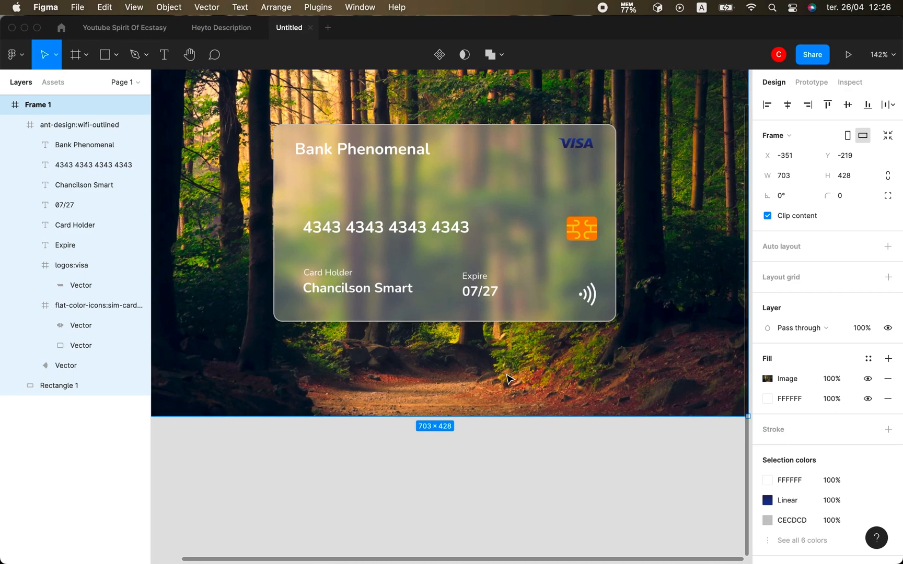
scroll(506, 375, up, 1)
click(520, 251)
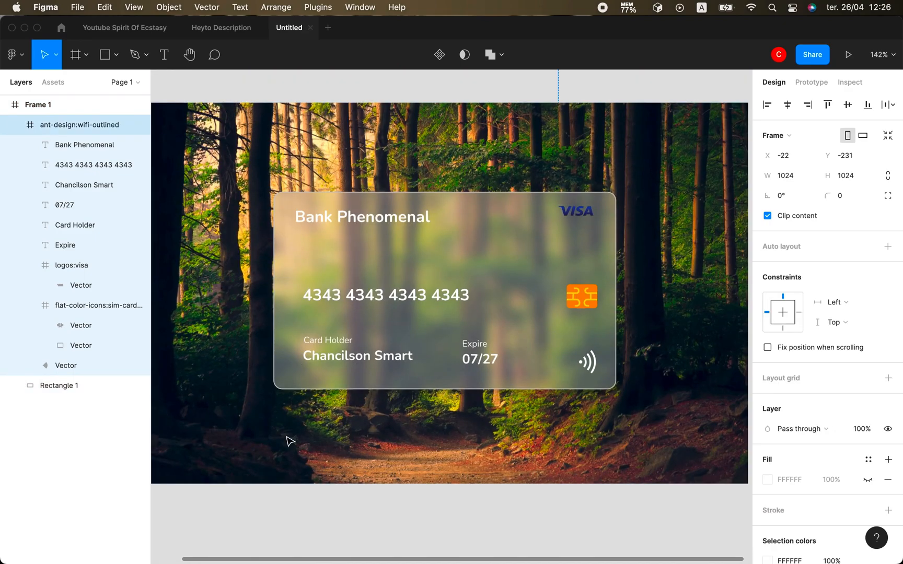